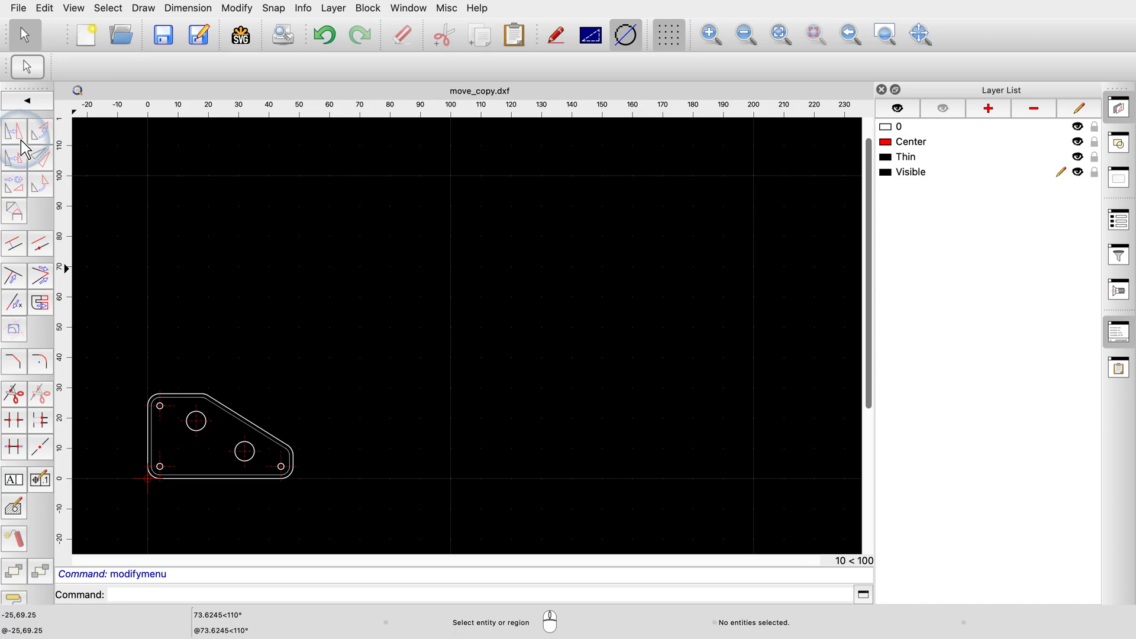
# - Copy the whole plate with Move/Copy from reference point 20,10 to target 70,10, making 3 multiple copies
pyautogui.moveTo(124, 371); pyautogui.dragTo(314, 499)
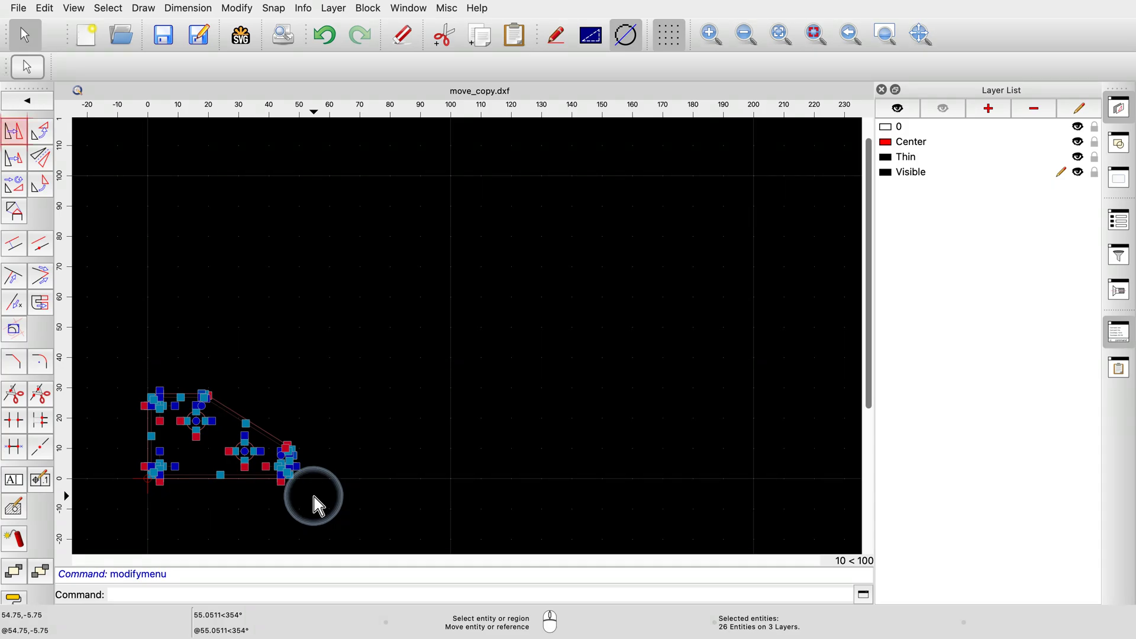
pyautogui.click(20, 139)
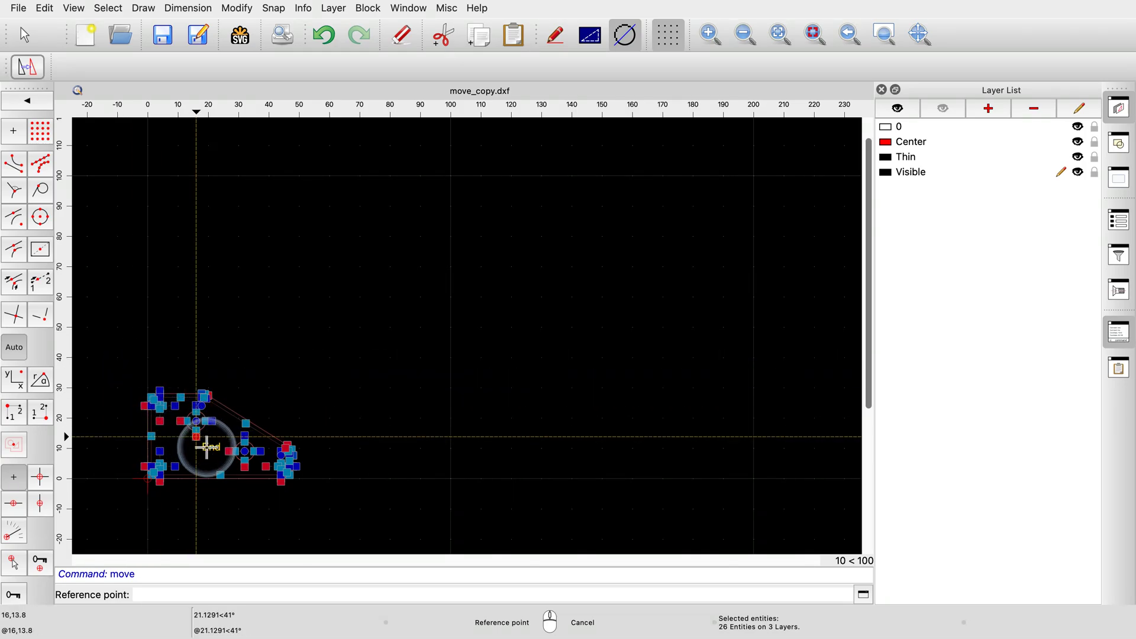
pyautogui.click(209, 448)
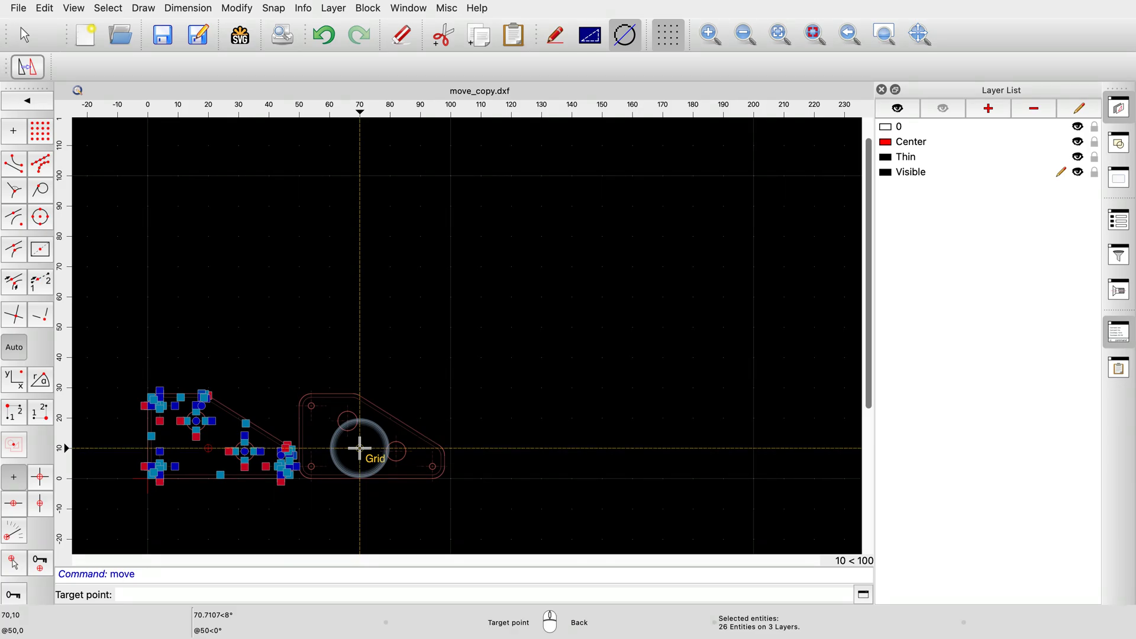
pyautogui.click(360, 448)
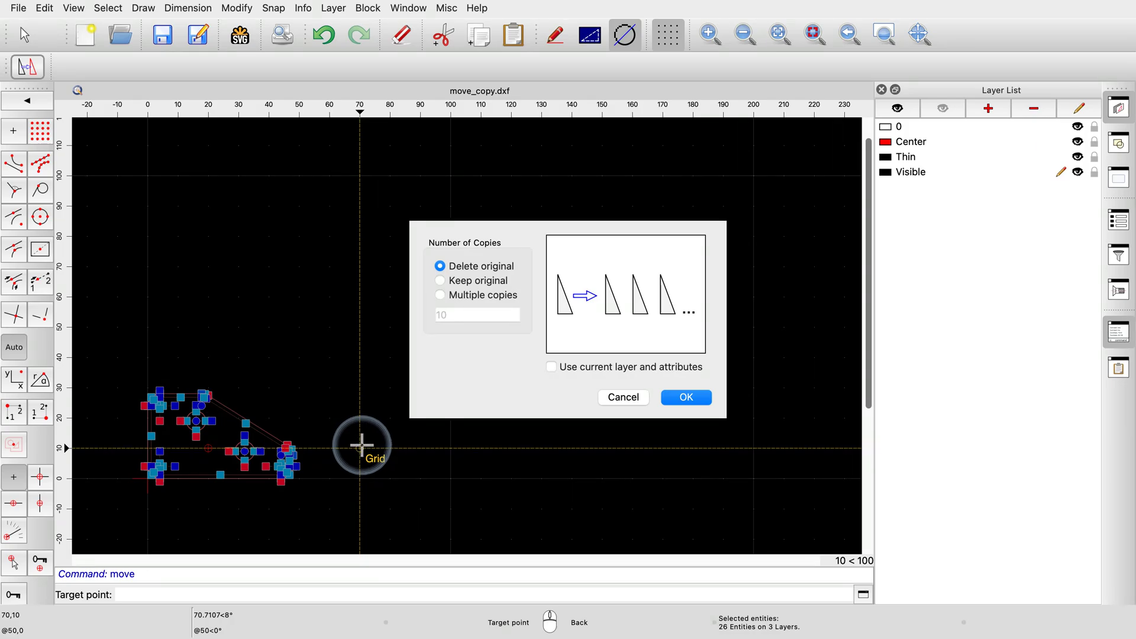
pyautogui.click(478, 282)
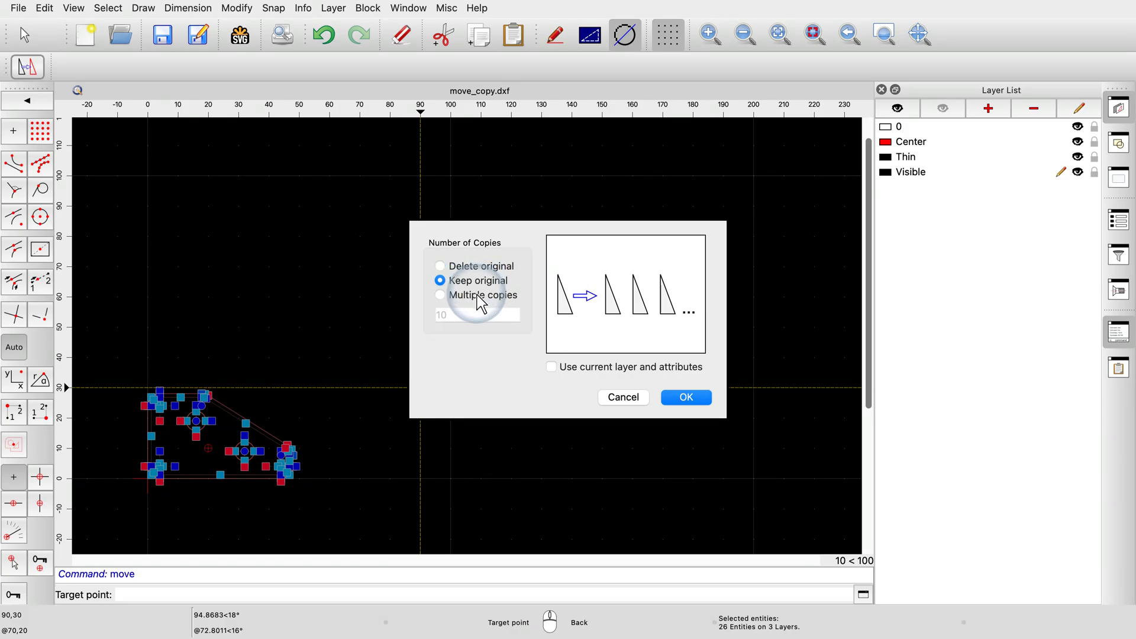
pyautogui.click(483, 304)
pyautogui.doubleClick(478, 314)
pyautogui.write('3')
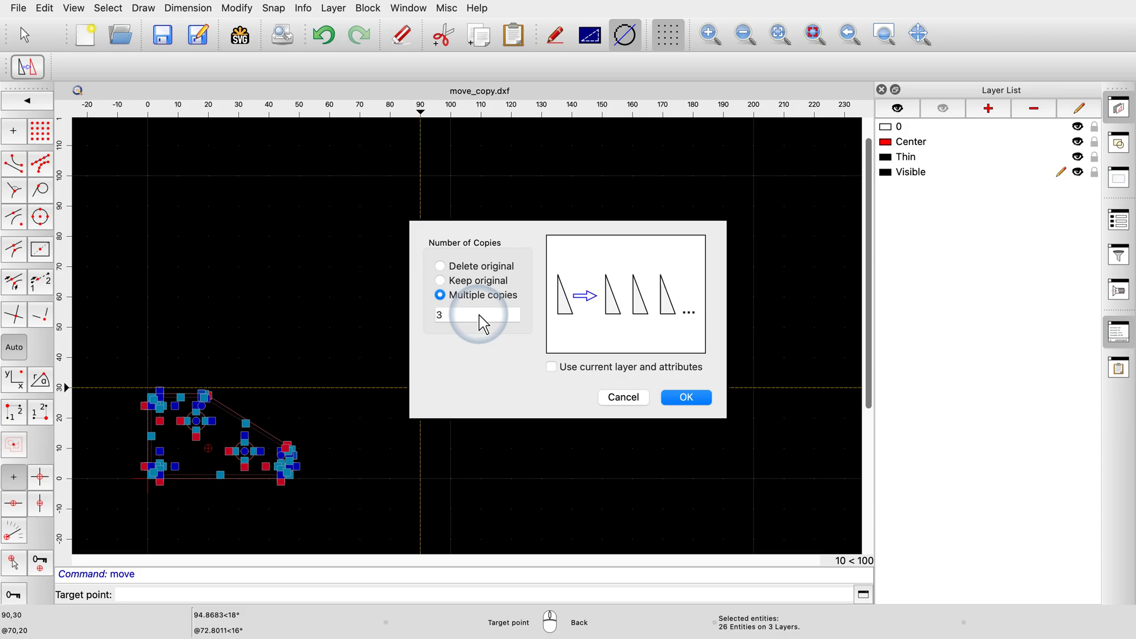
pyautogui.click(685, 400)
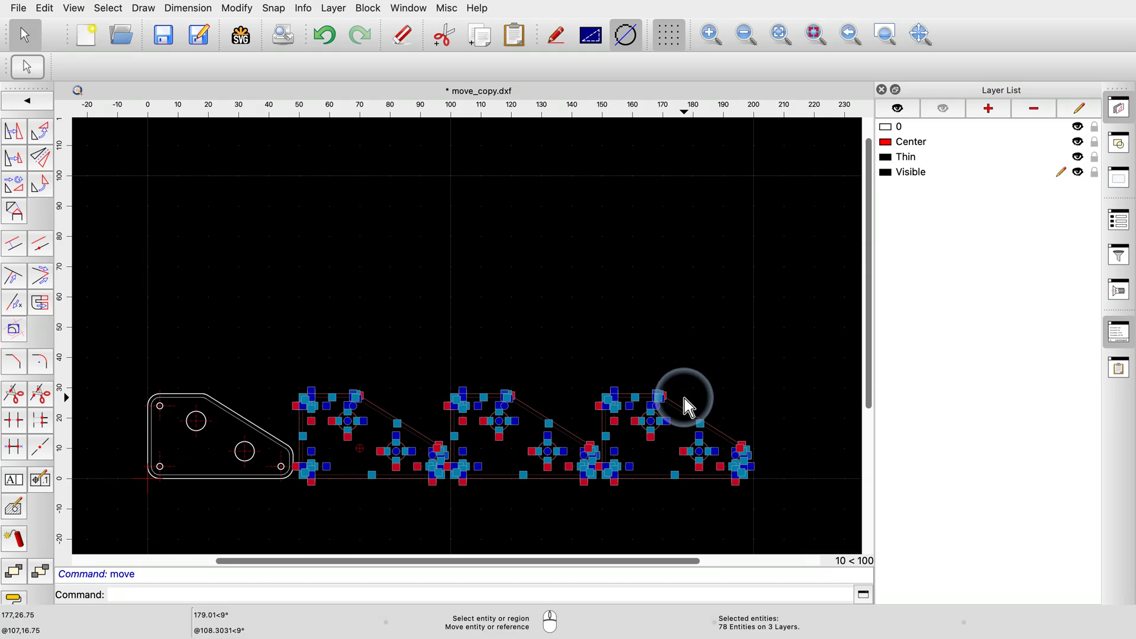
# - Copy the row of four plates upward from reference point -10,0 to -10,30, making 2 copies, and clear the selection
pyautogui.moveTo(123, 372); pyautogui.dragTo(768, 497)
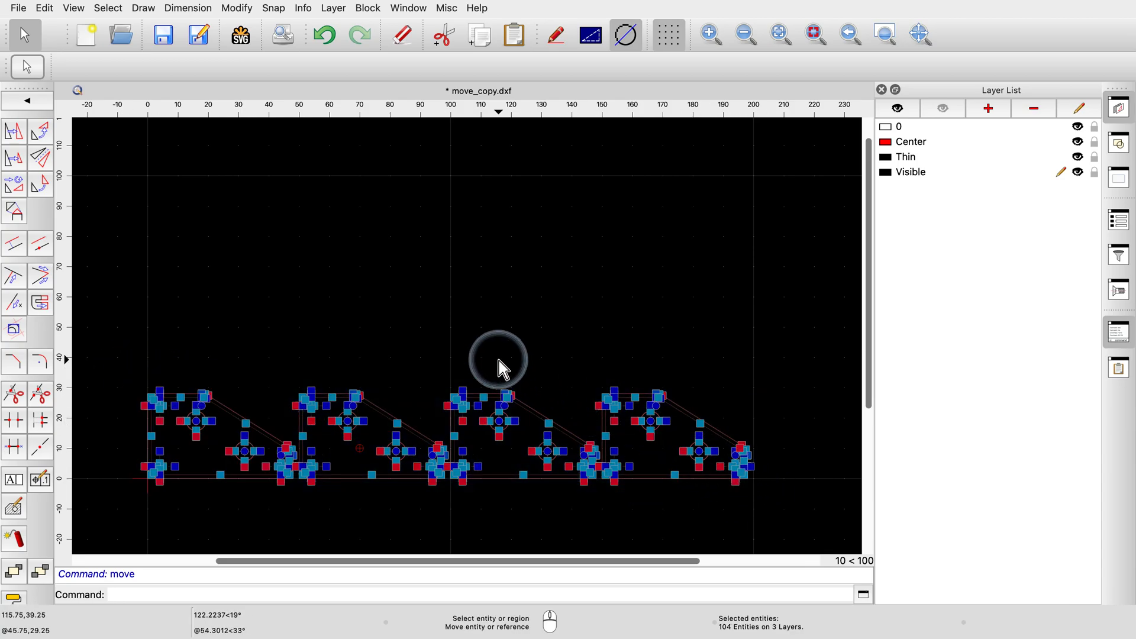
pyautogui.click(13, 131)
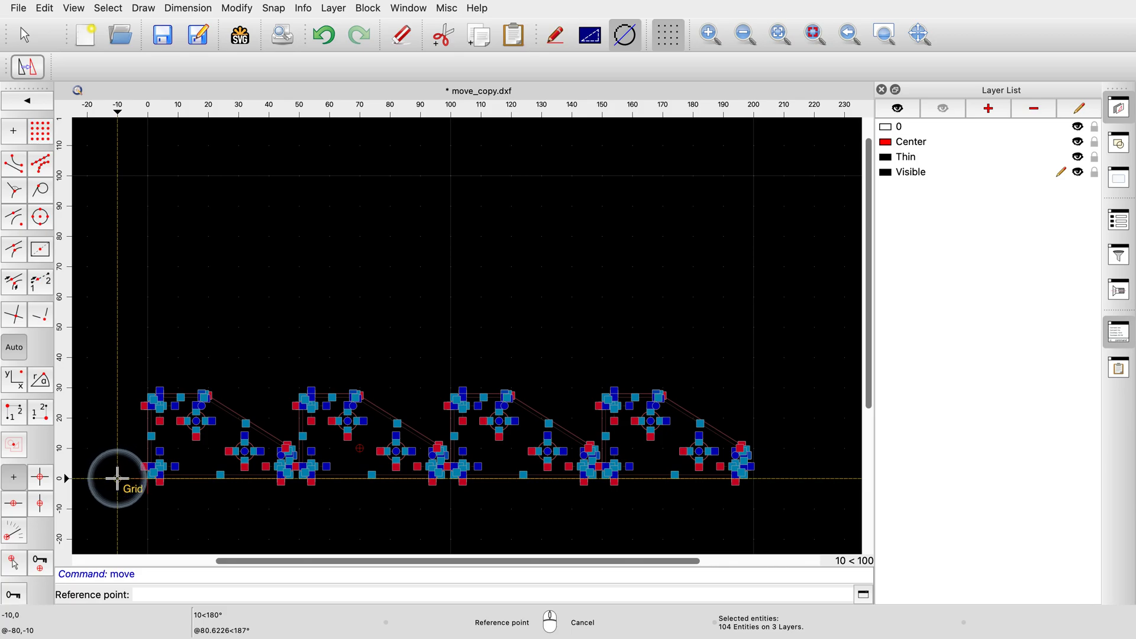
pyautogui.click(116, 478)
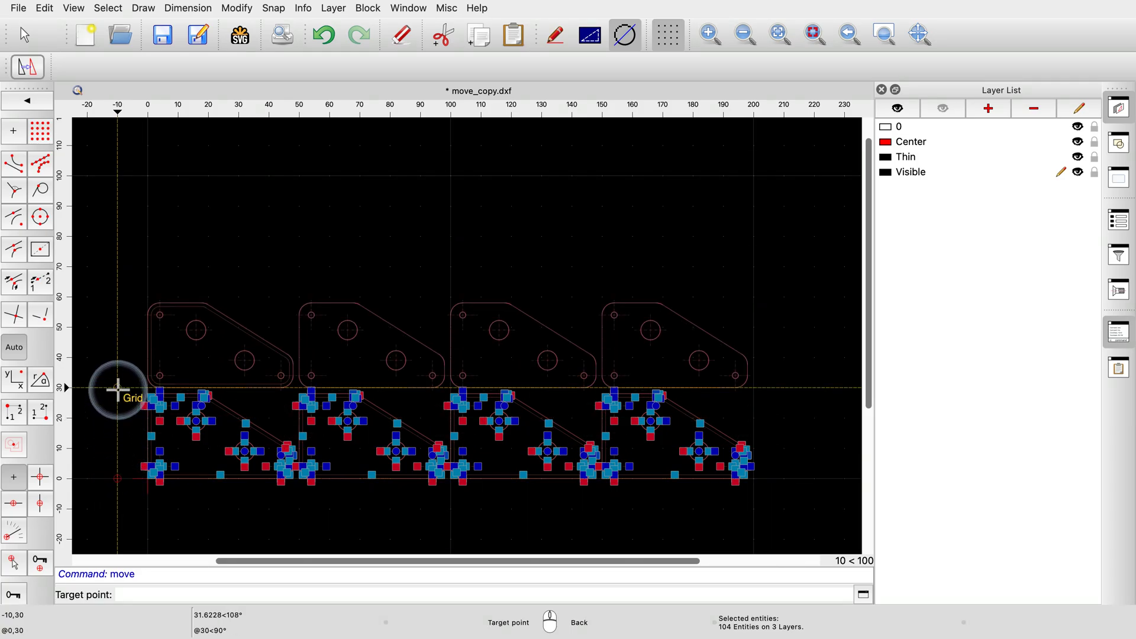
pyautogui.click(117, 388)
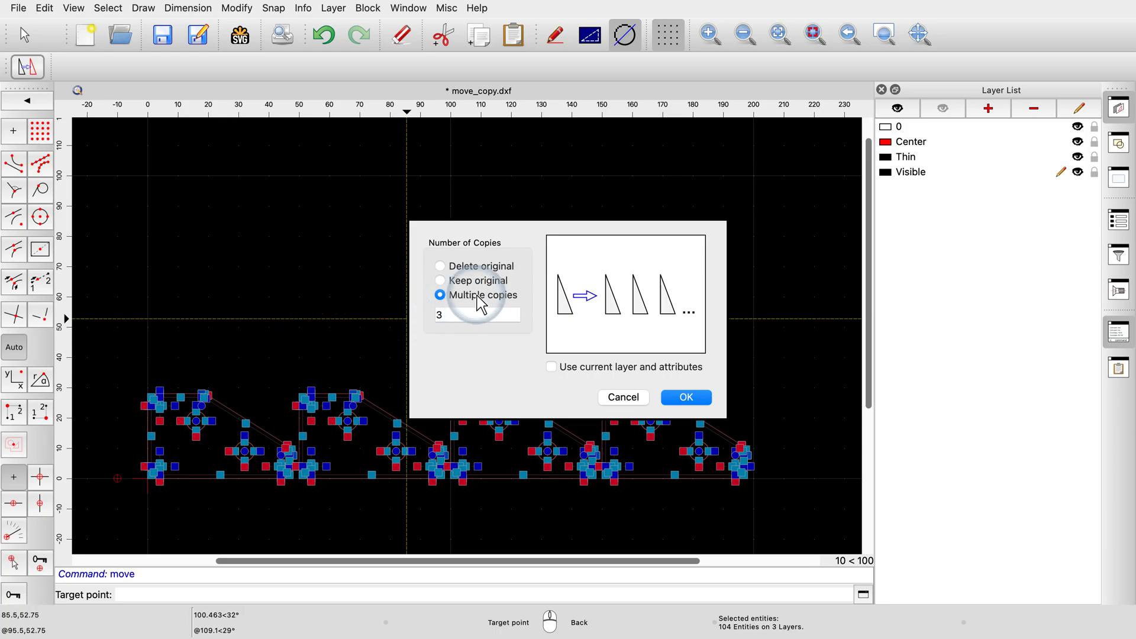
pyautogui.doubleClick(479, 315)
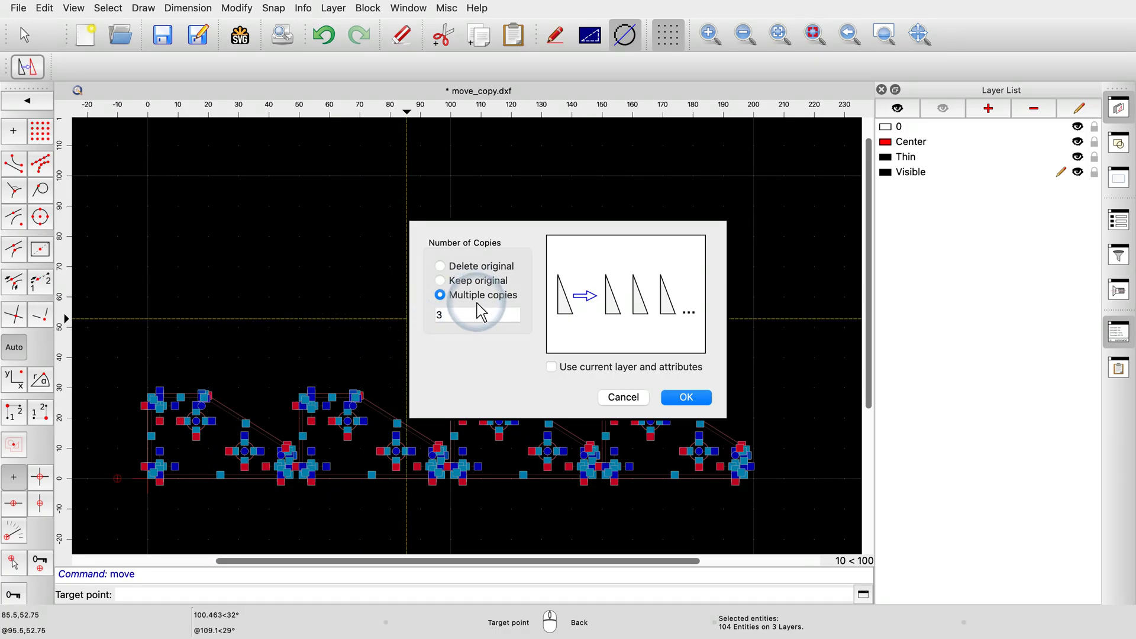
pyautogui.write('2')
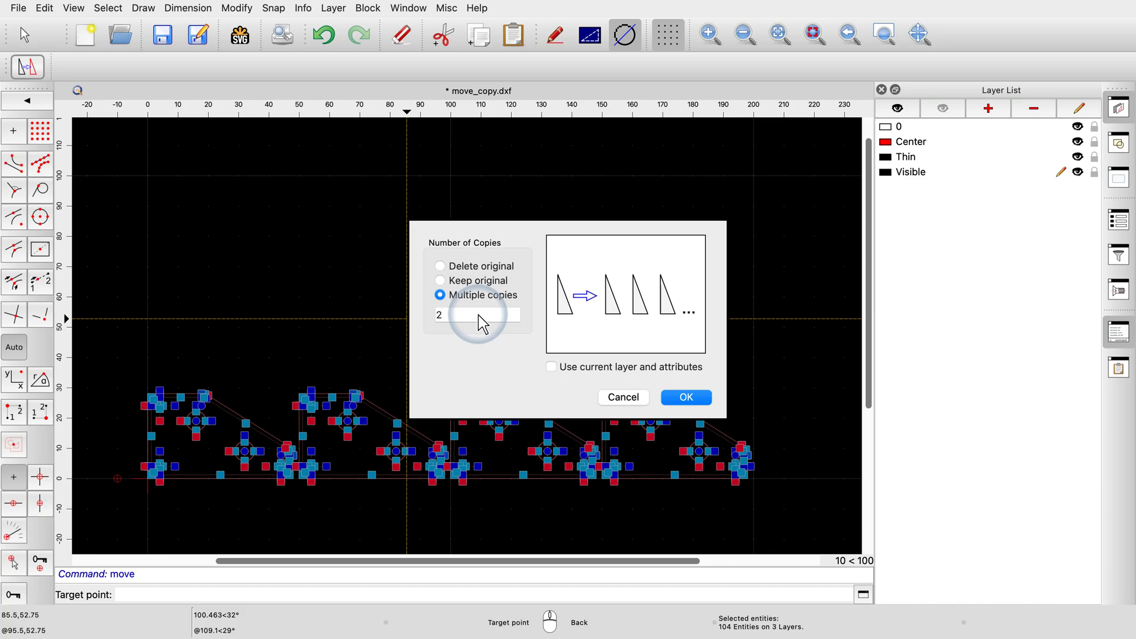
pyautogui.click(685, 398)
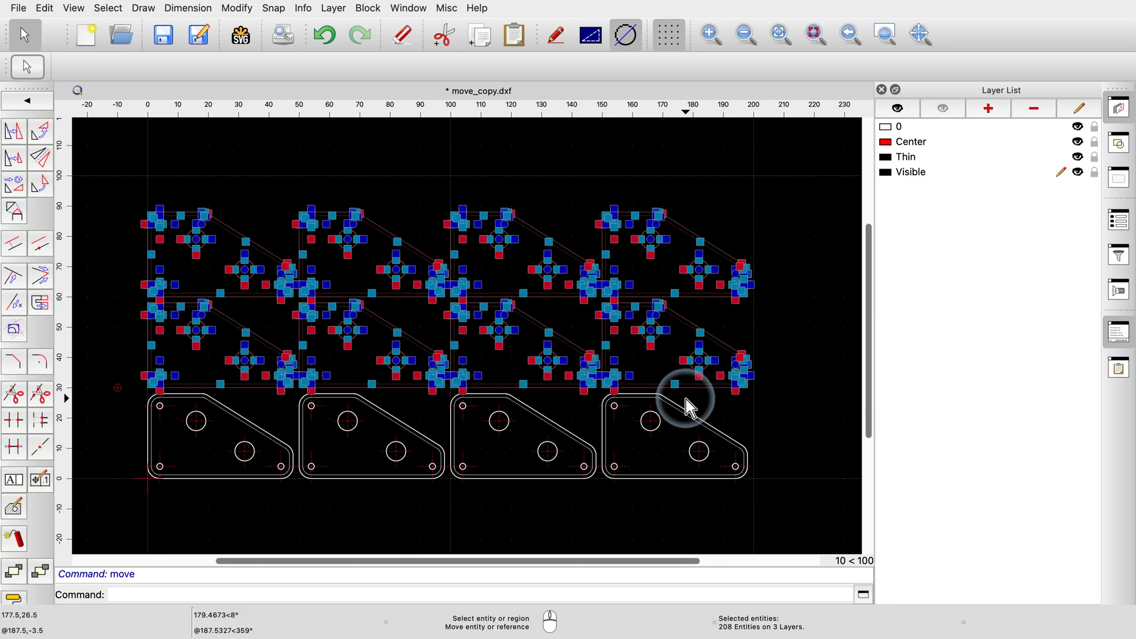
pyautogui.click(300, 509)
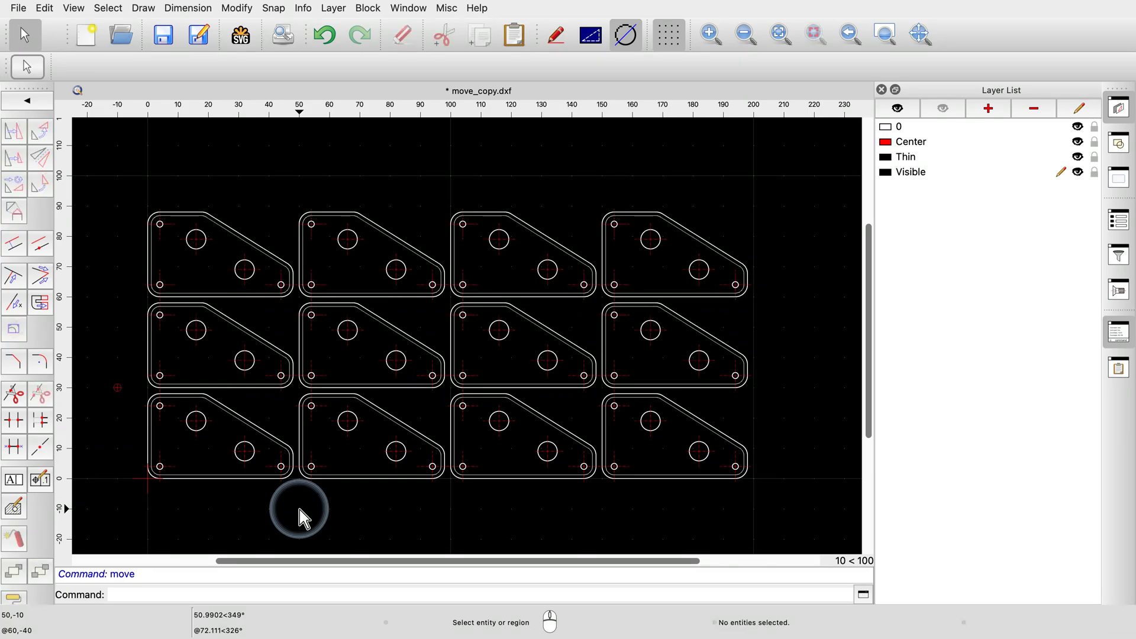
pyautogui.rightClick(360, 510)
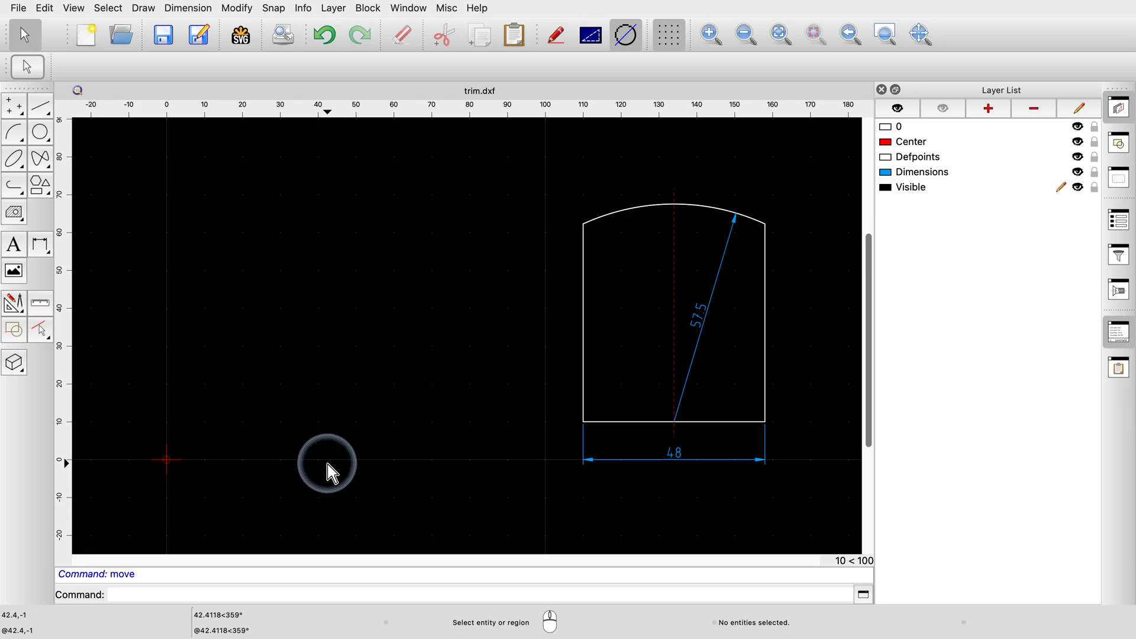
# - Draw a horizontal base line from 10,10 to 80,10
pyautogui.click(49, 116)
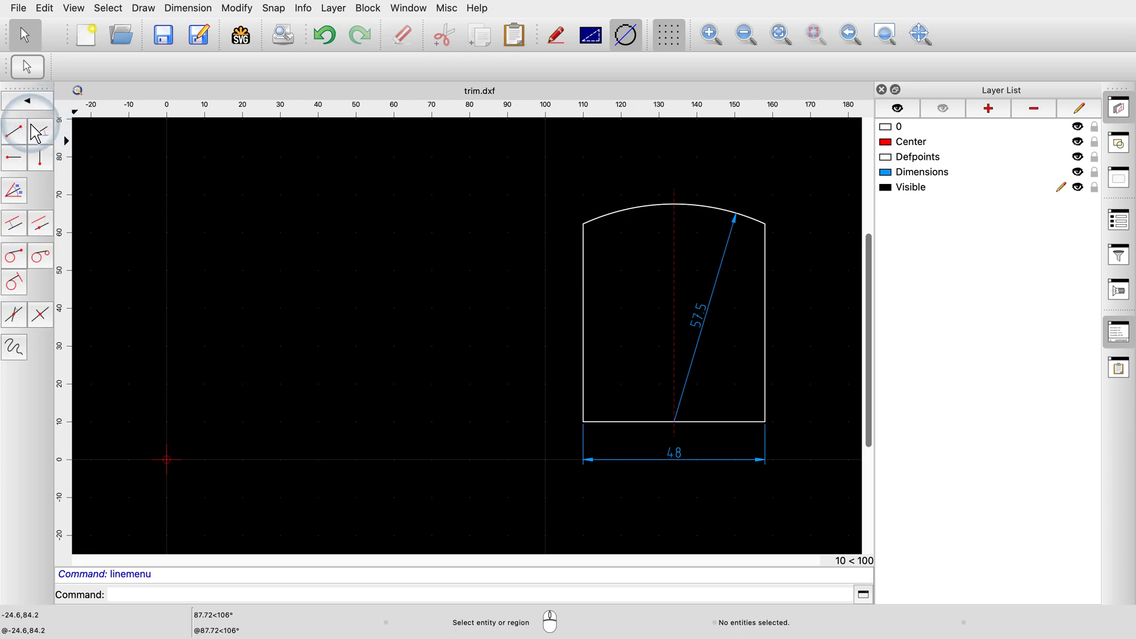
pyautogui.click(21, 141)
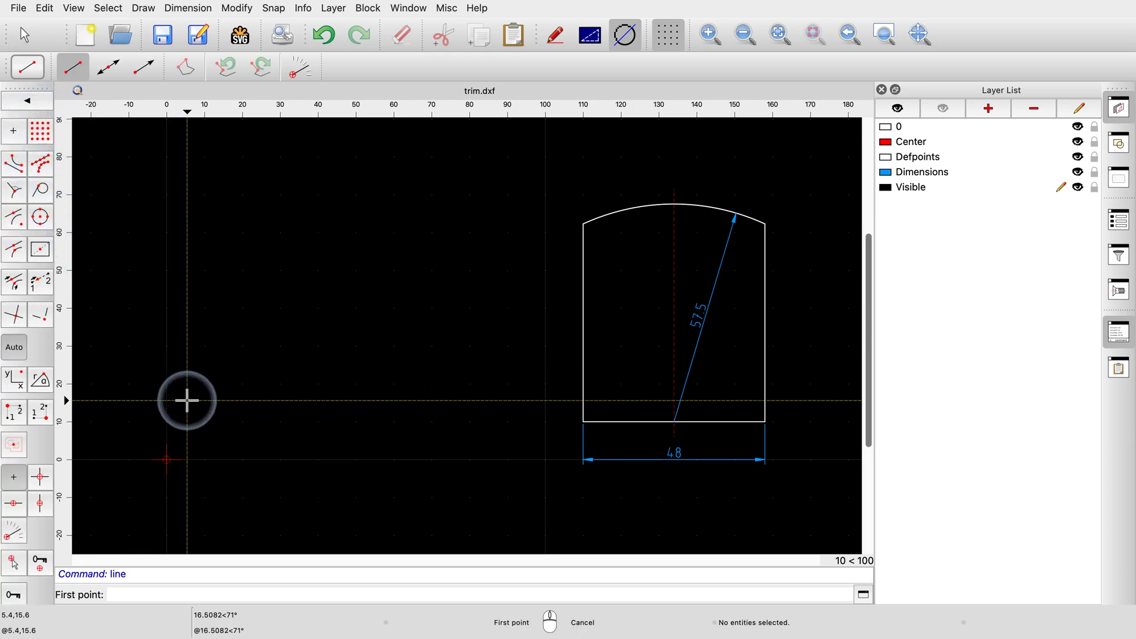
pyautogui.click(205, 422)
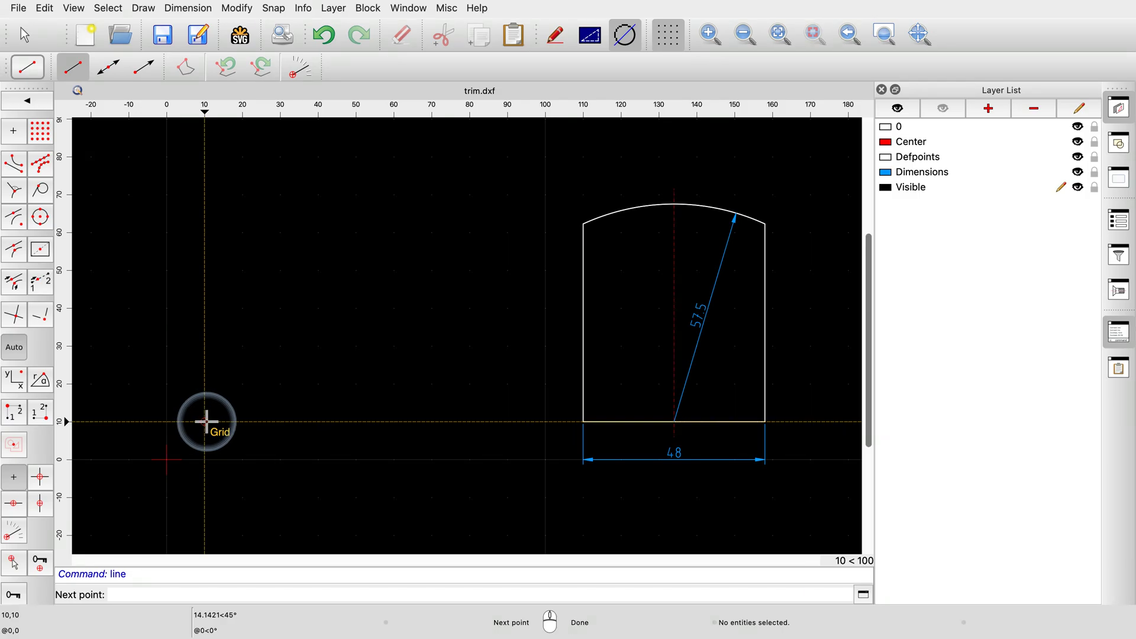
pyautogui.click(470, 422)
pyautogui.rightClick(469, 422)
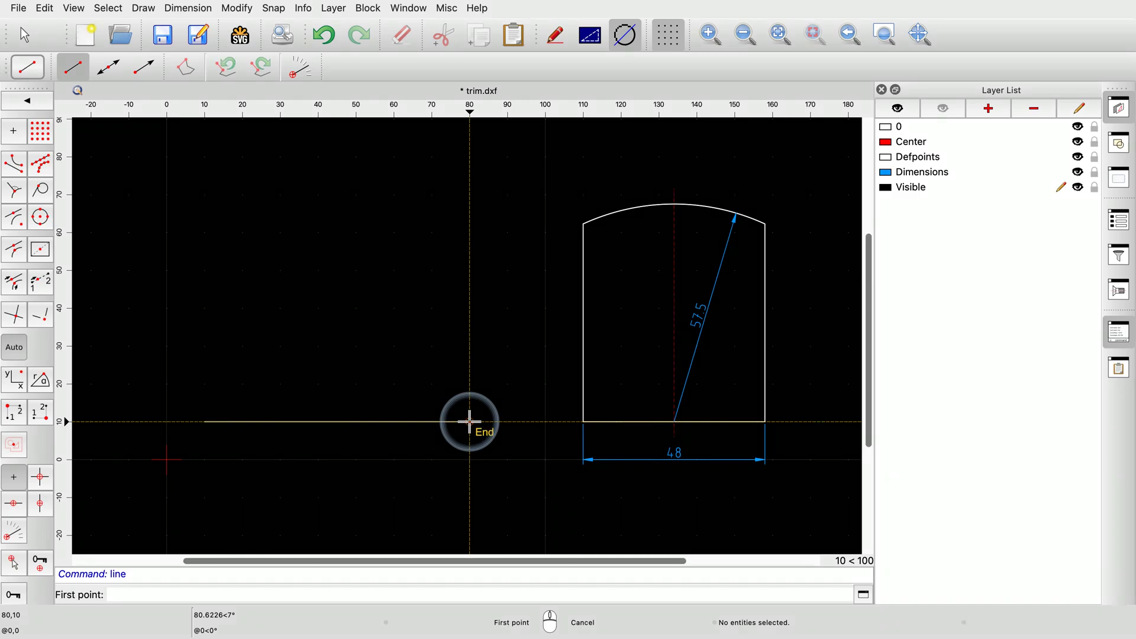
# - Draw a vertical line from the base line's start at 10,10 up to 10,80
pyautogui.click(204, 420)
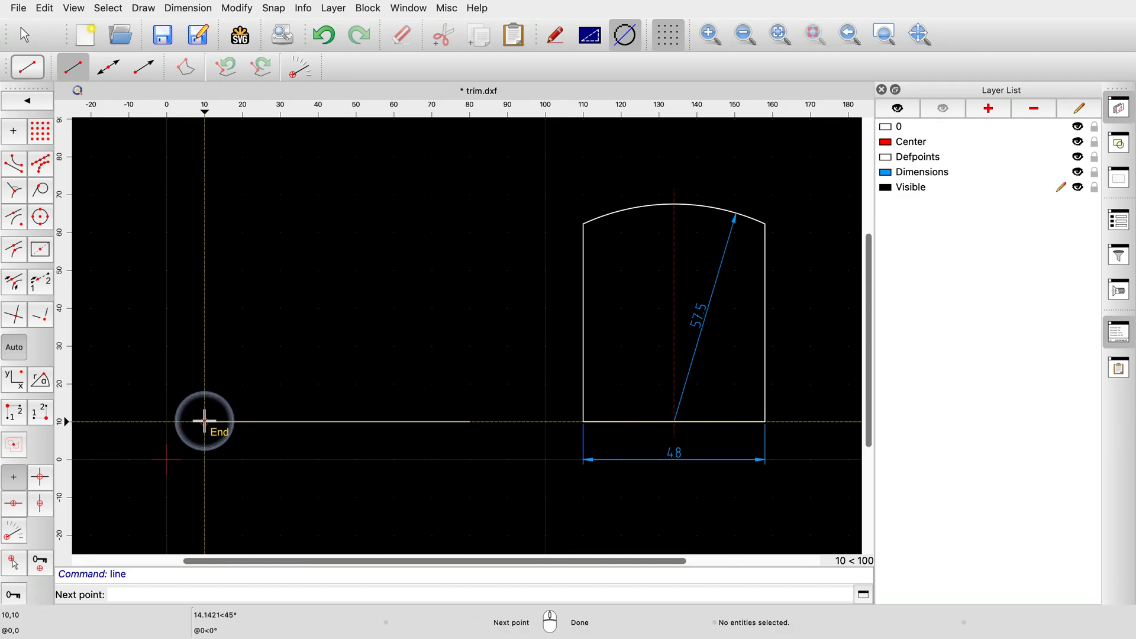
pyautogui.click(204, 157)
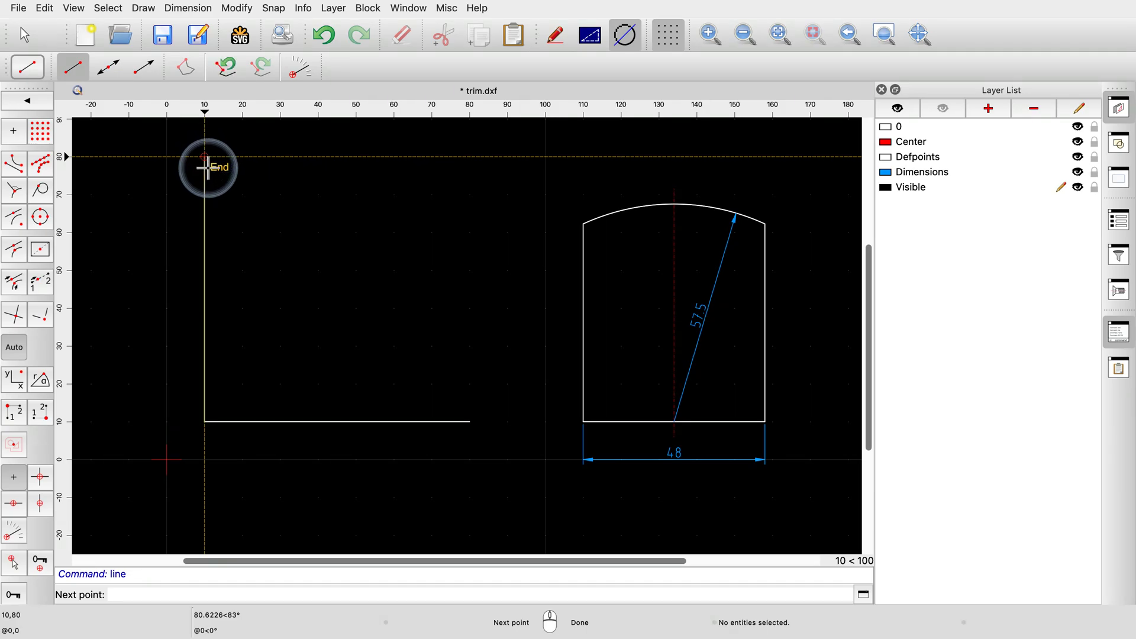
pyautogui.rightClick(216, 179)
pyautogui.rightClick(219, 186)
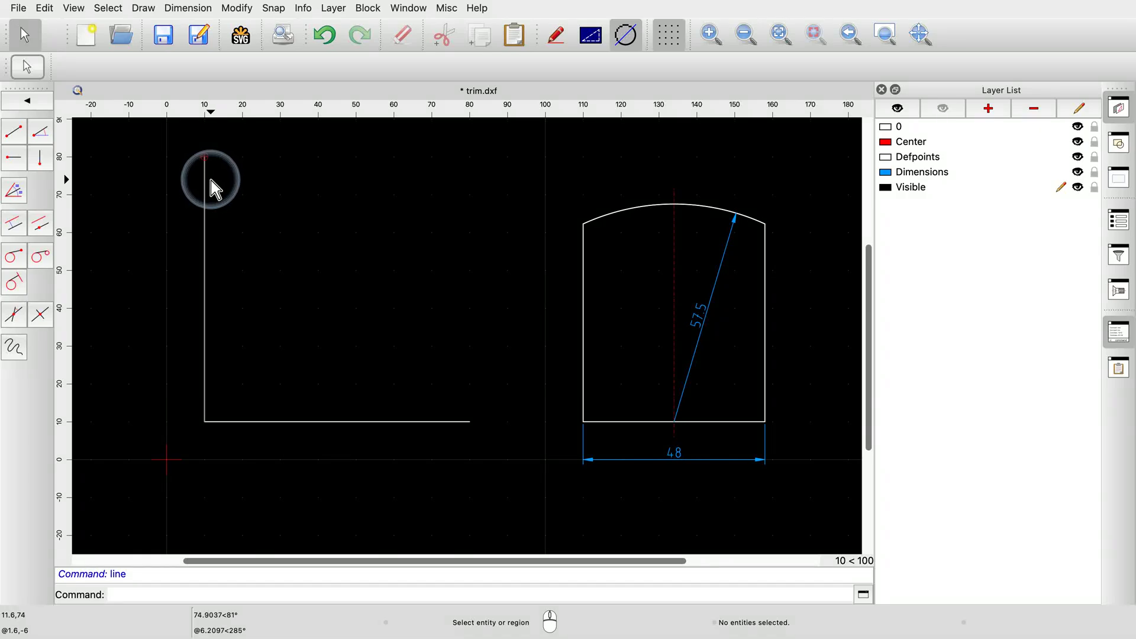
# - Create a parallel of the vertical line at a distance of 48, on the side of the base line
pyautogui.click(19, 229)
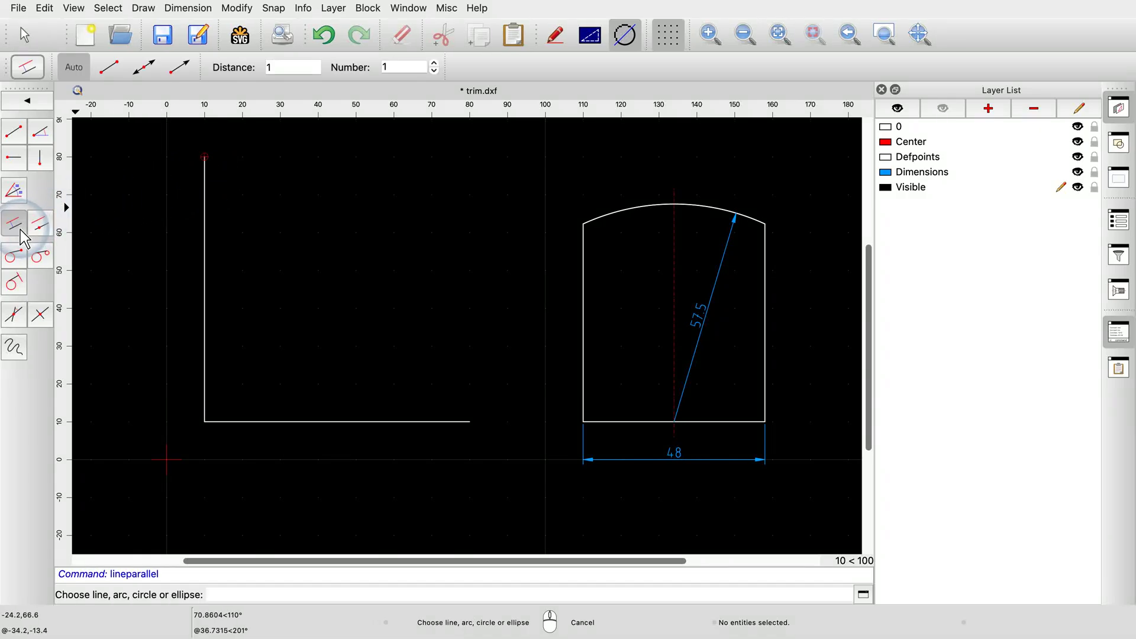
pyautogui.doubleClick(293, 68)
pyautogui.write('48')
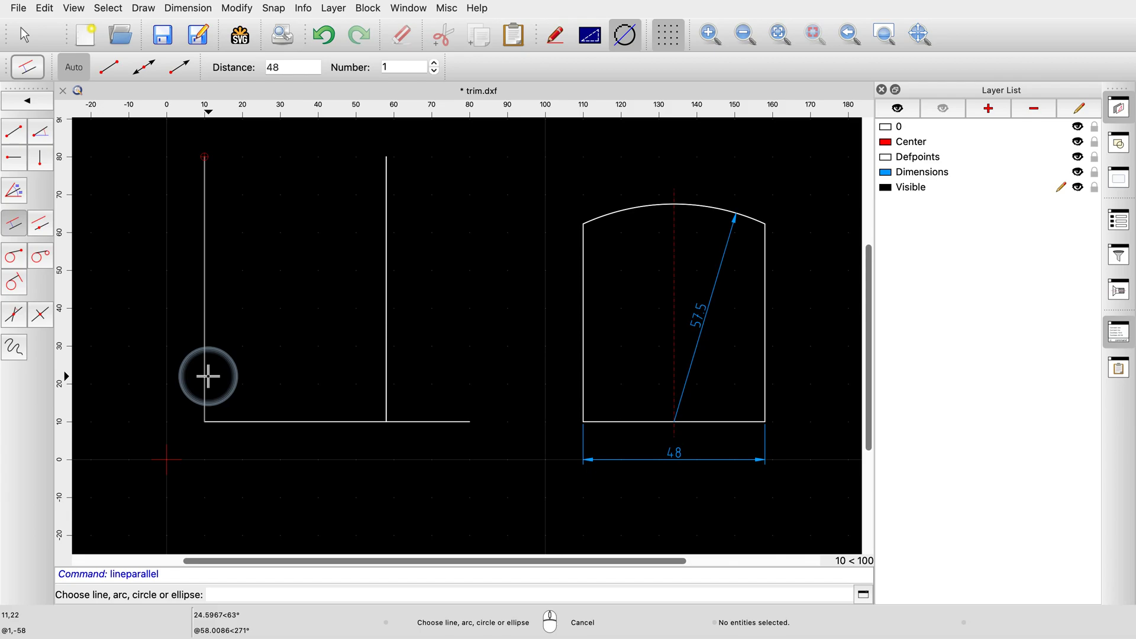
# - Add a centre line on the Center layer, parallel to the first vertical line at a distance of 48/2
pyautogui.click(987, 142)
pyautogui.click(294, 67)
pyautogui.write('/2')
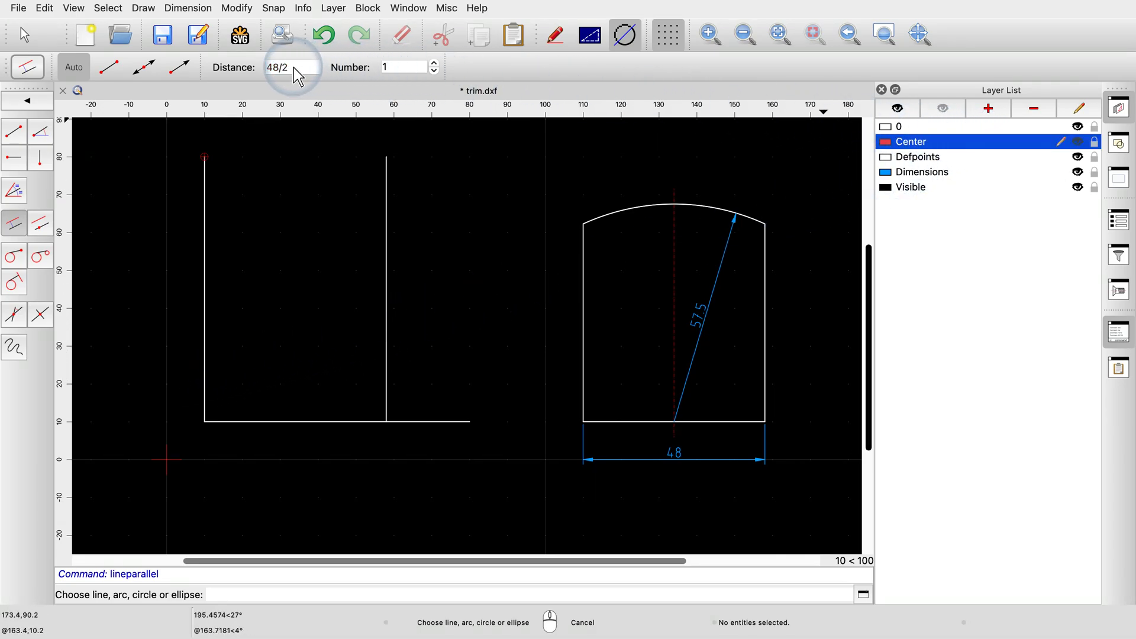
pyautogui.click(208, 372)
pyautogui.rightClick(216, 367)
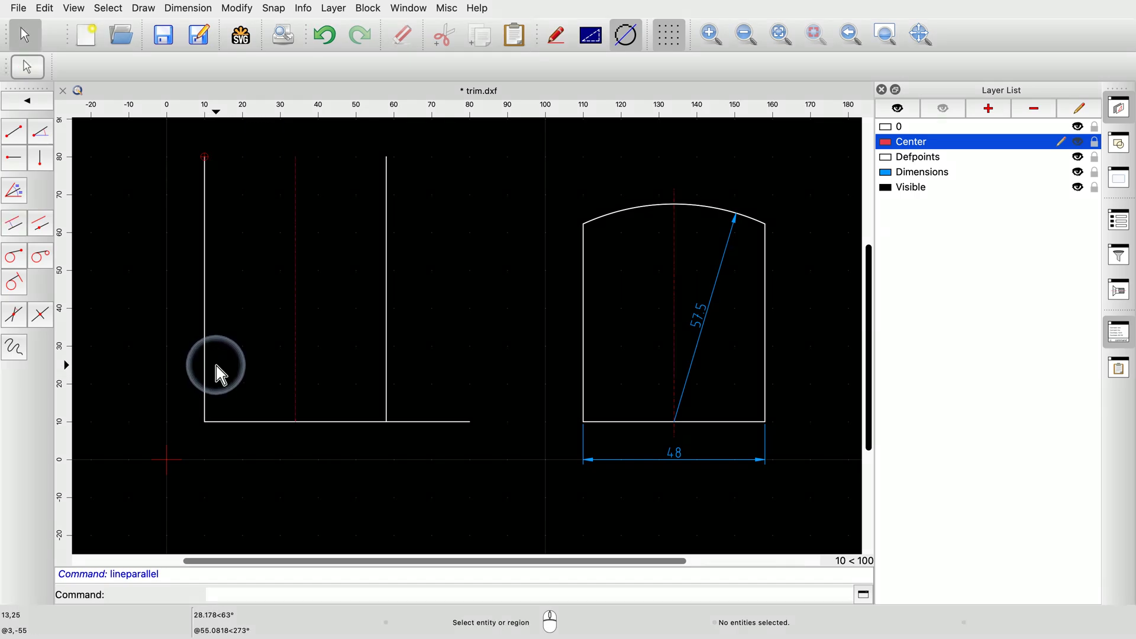
pyautogui.rightClick(217, 367)
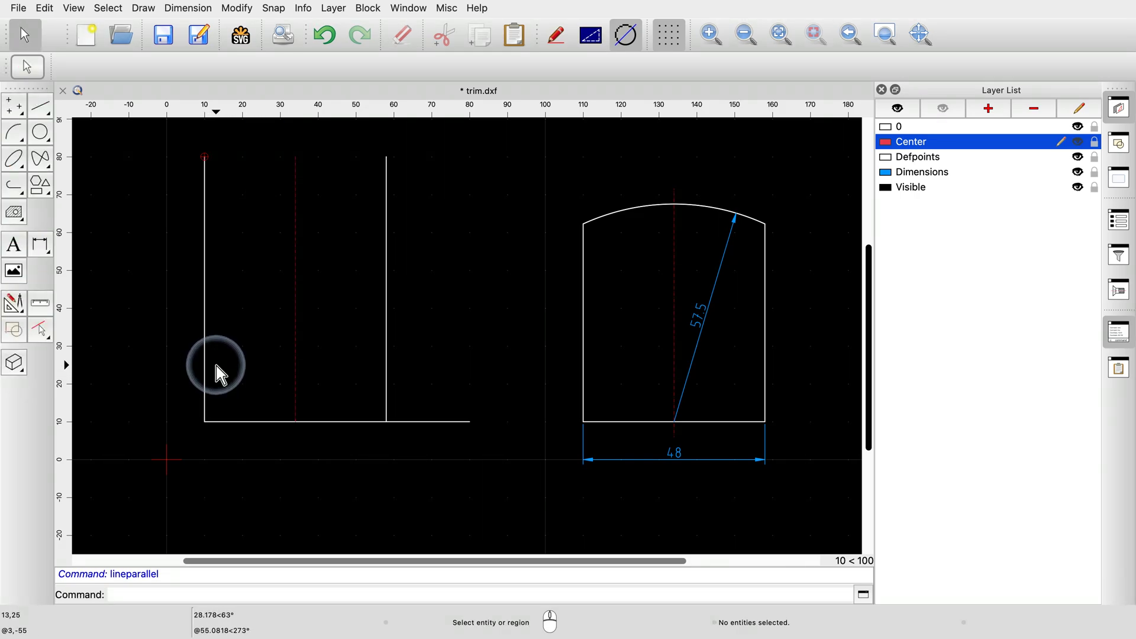
# - Draw a circle of radius 57.5 on the Visible layer, centred where the centre line meets the base line
pyautogui.click(986, 187)
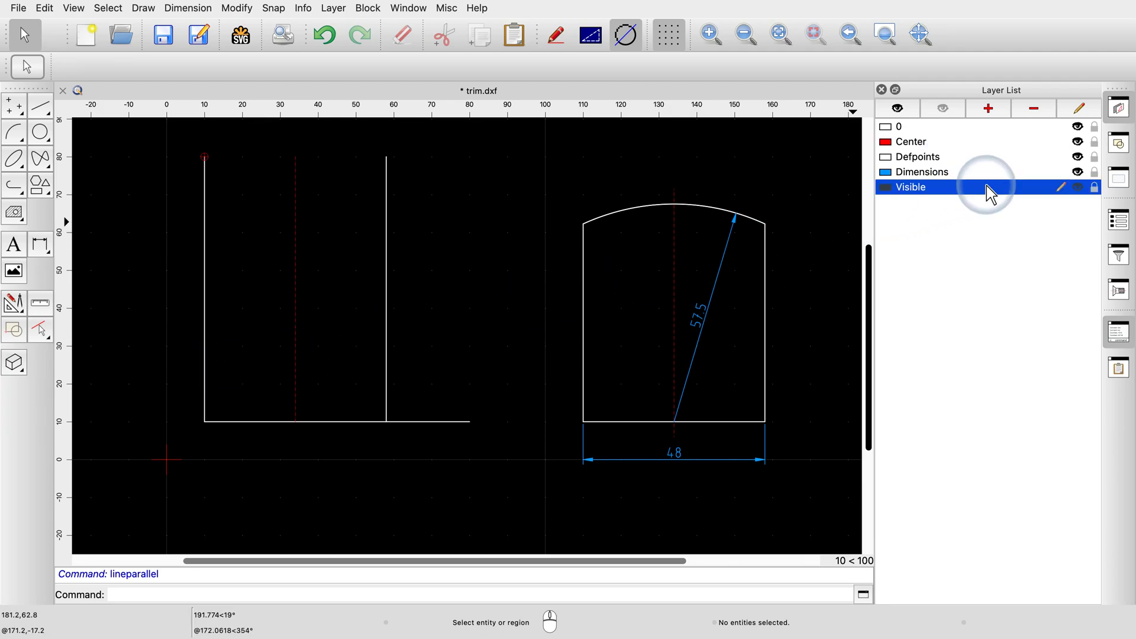
pyautogui.click(42, 133)
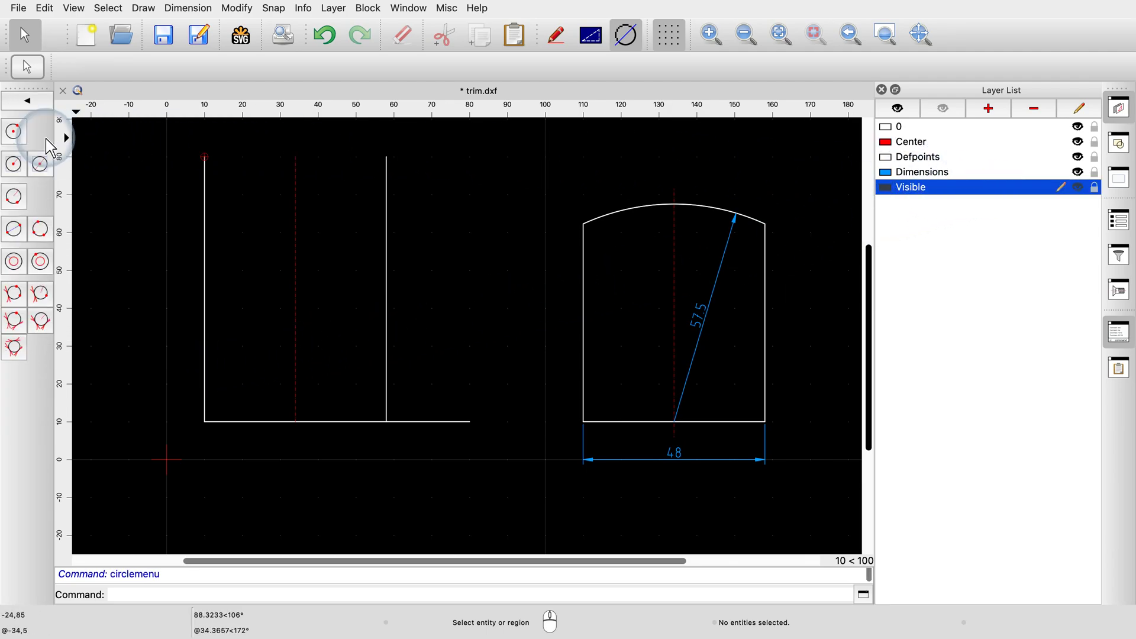
pyautogui.click(13, 196)
pyautogui.doubleClick(133, 68)
pyautogui.write('57.5')
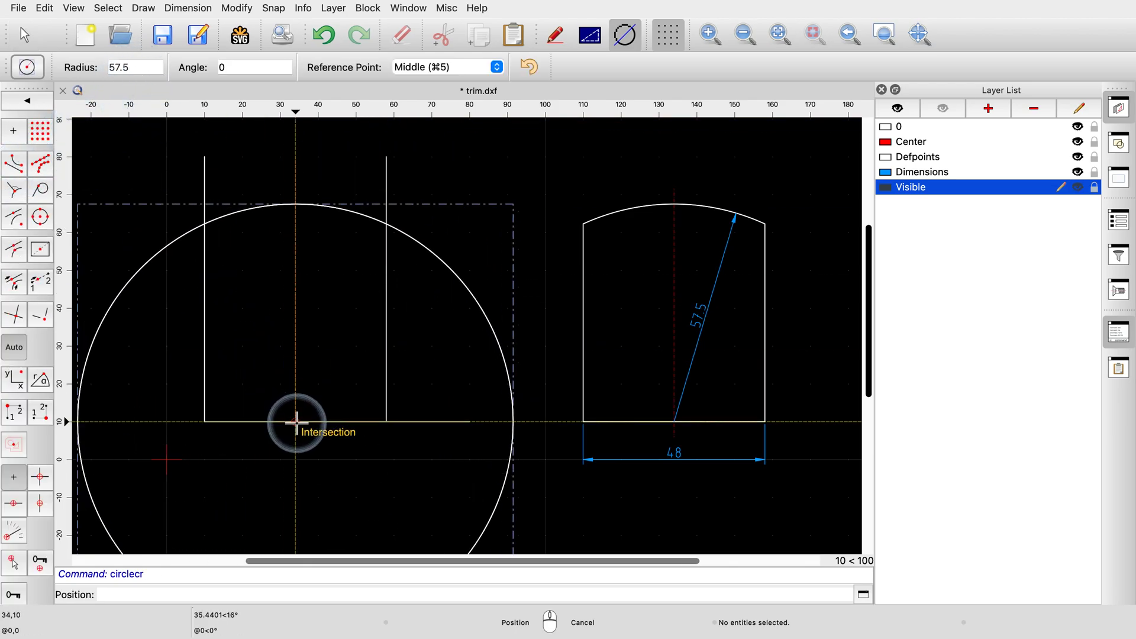
pyautogui.click(296, 422)
pyautogui.rightClick(307, 441)
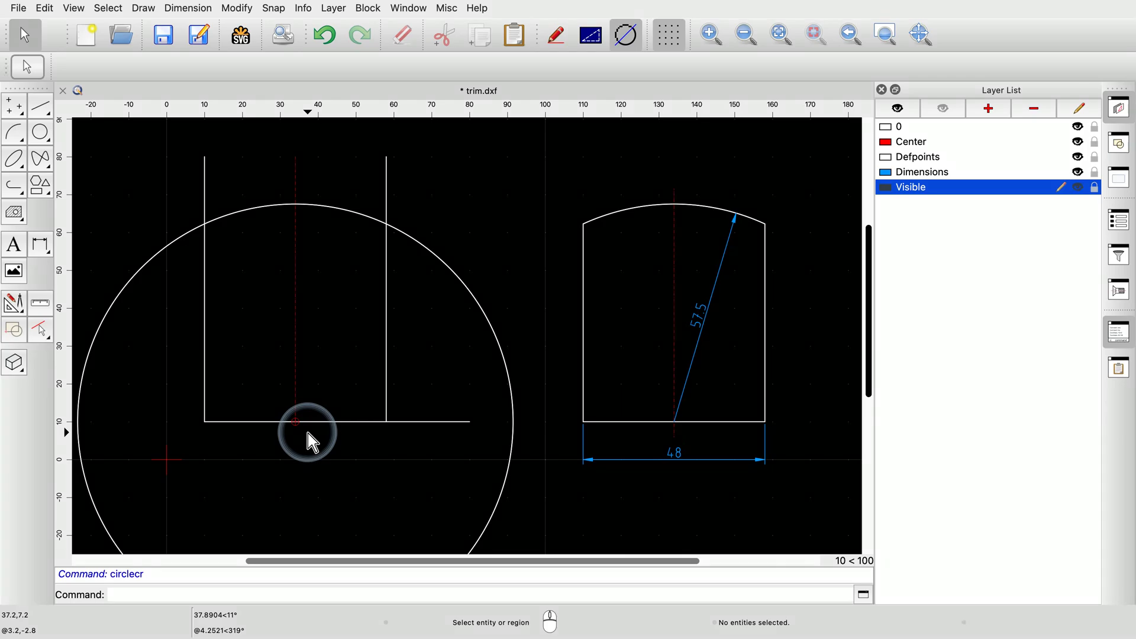
# - Trim the red centre line to the circle, keeping the portion inside the circle
pyautogui.click(16, 308)
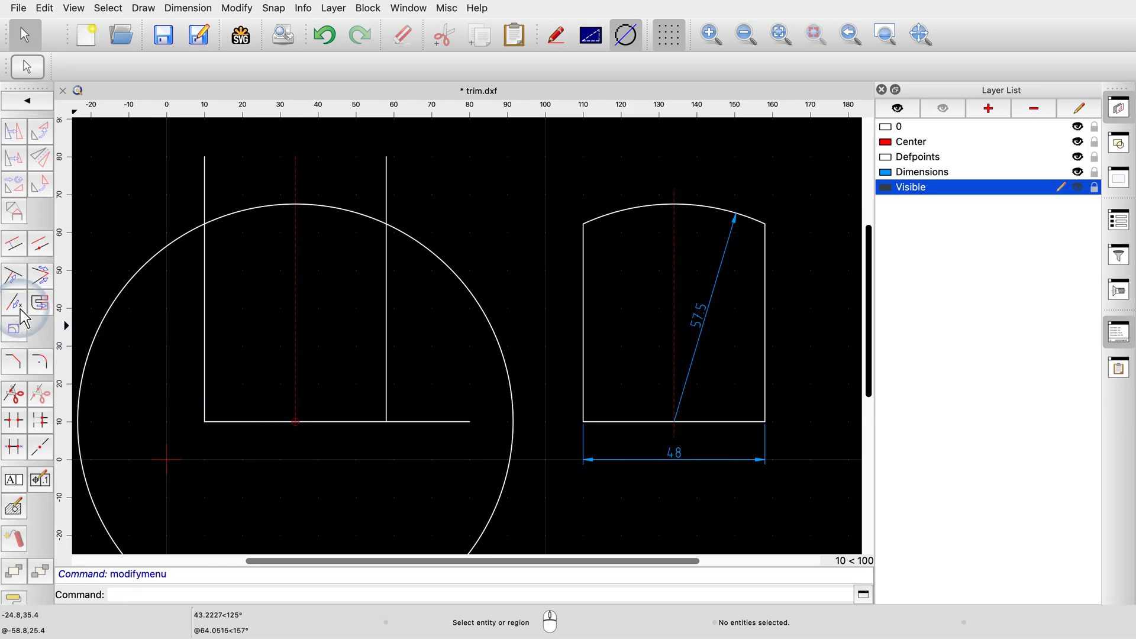
pyautogui.click(14, 276)
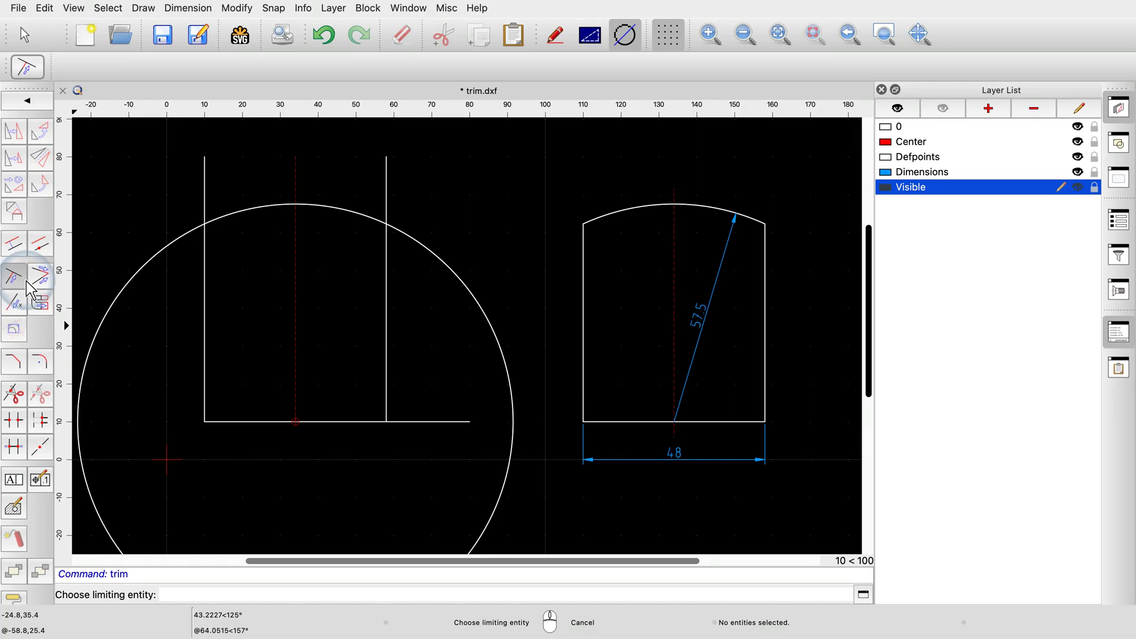
pyautogui.click(337, 213)
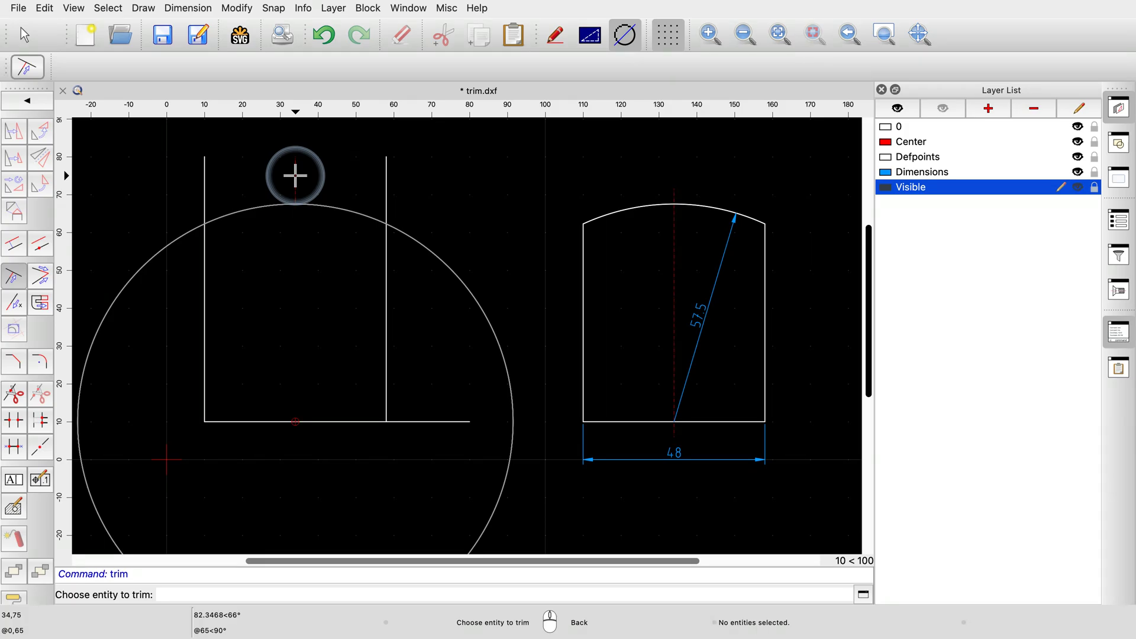
pyautogui.click(330, 43)
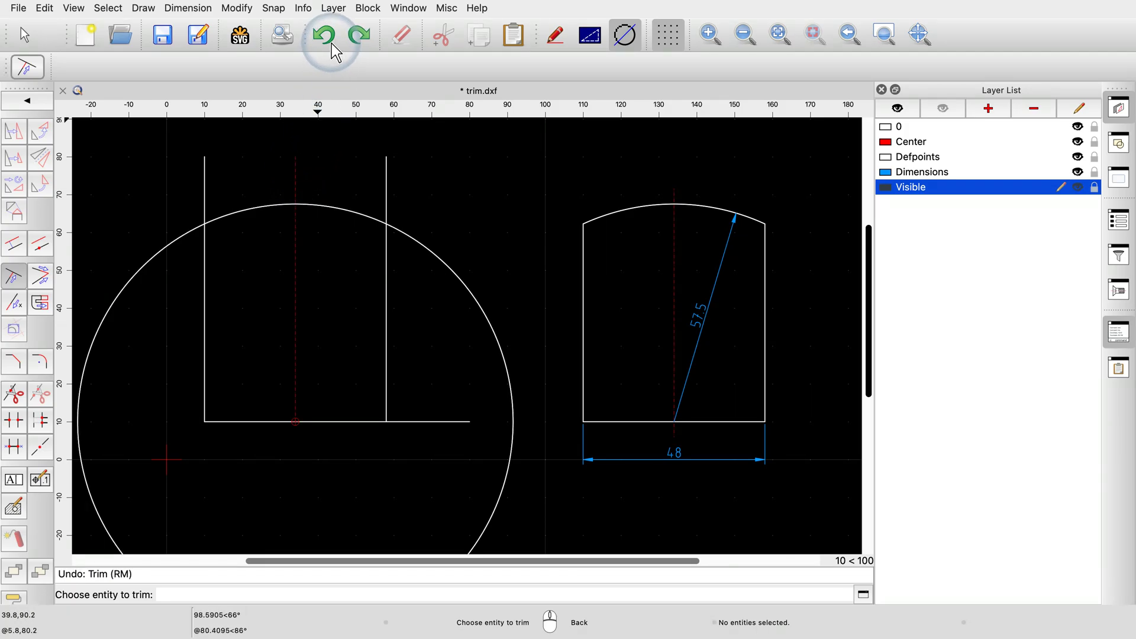
pyautogui.click(295, 251)
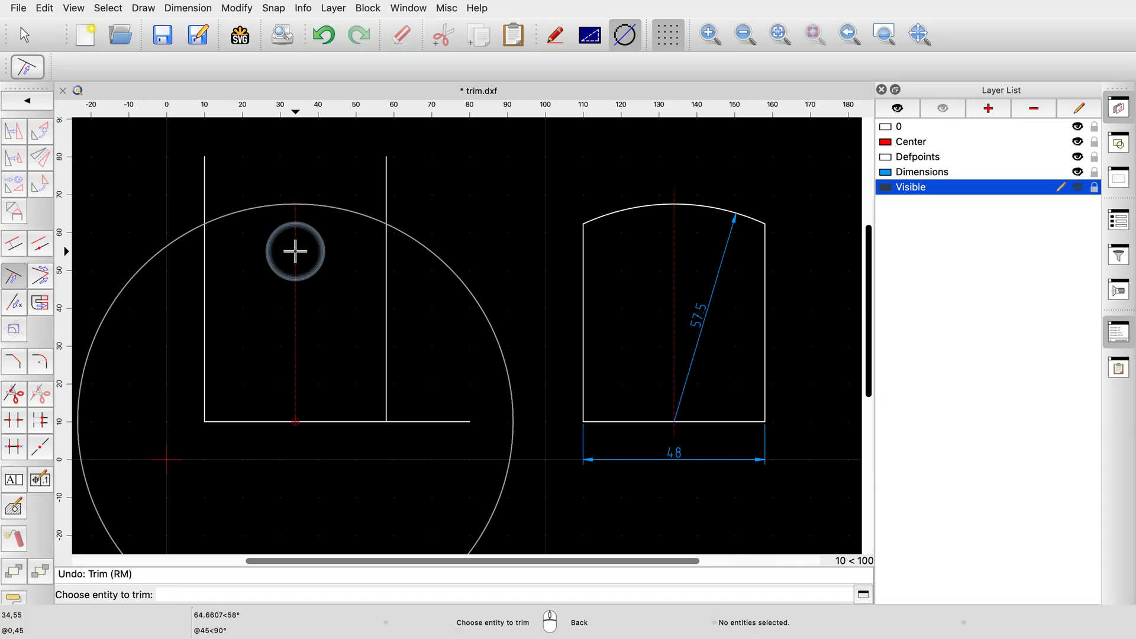
pyautogui.rightClick(319, 251)
pyautogui.rightClick(336, 252)
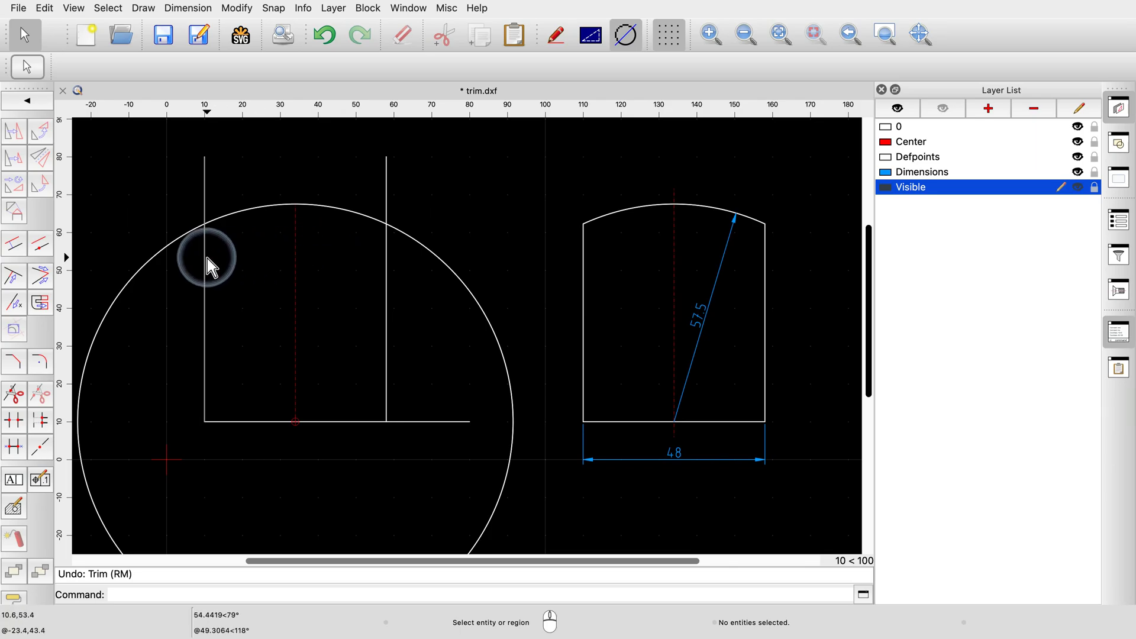
# - Trim the circle and both vertical lines to each other, keeping the arc between the lines and the line portions below it
pyautogui.click(41, 276)
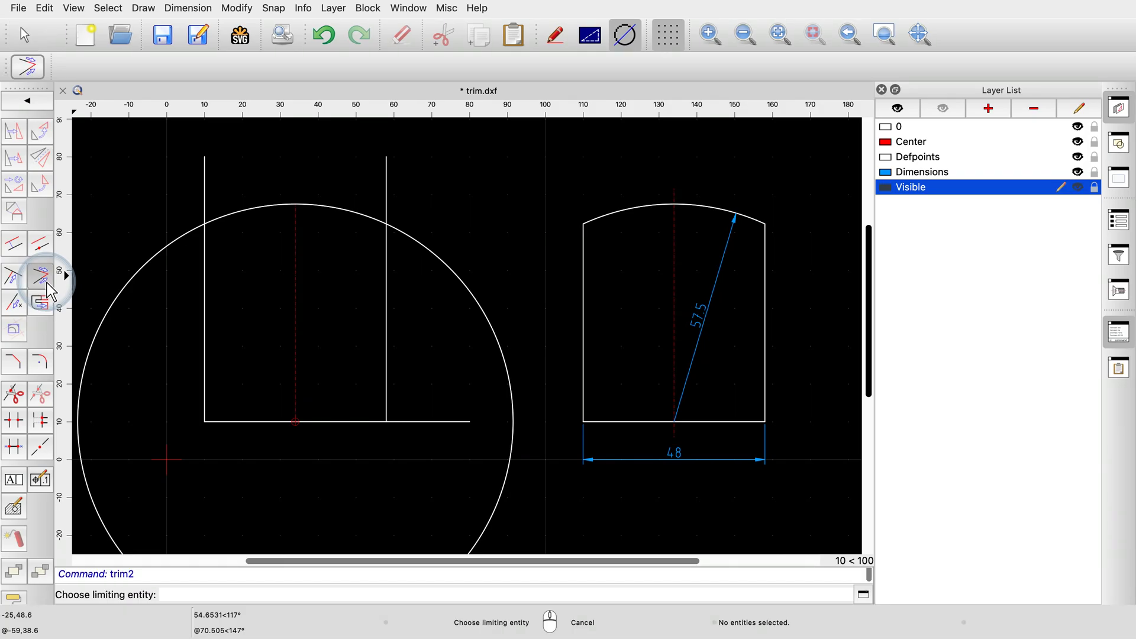
pyautogui.click(356, 209)
pyautogui.click(385, 251)
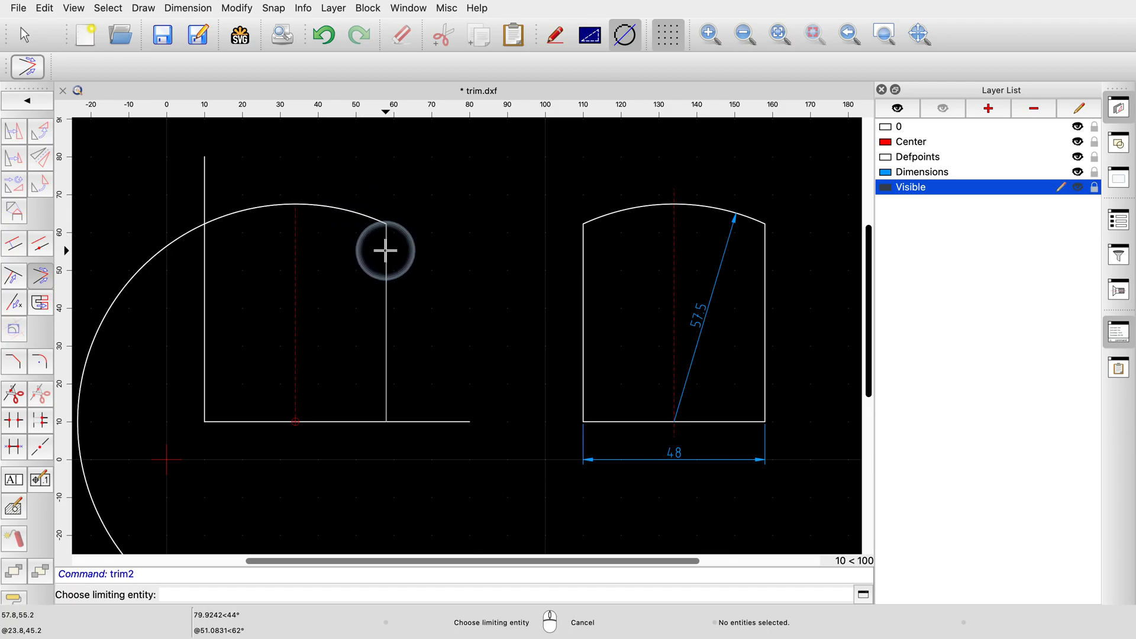
pyautogui.click(234, 213)
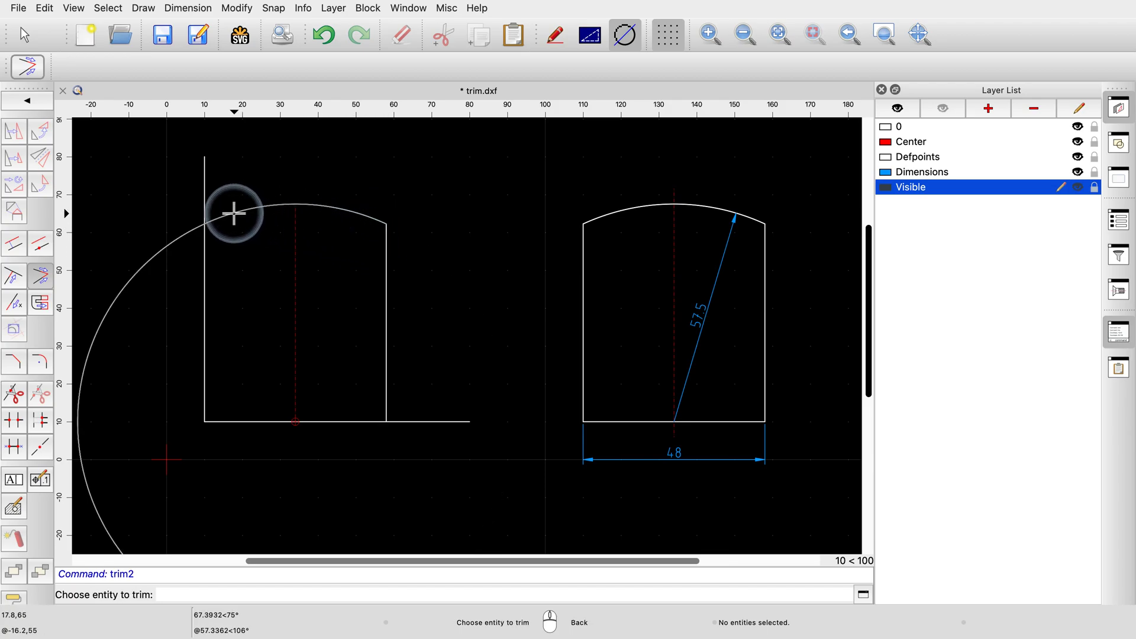
pyautogui.click(205, 255)
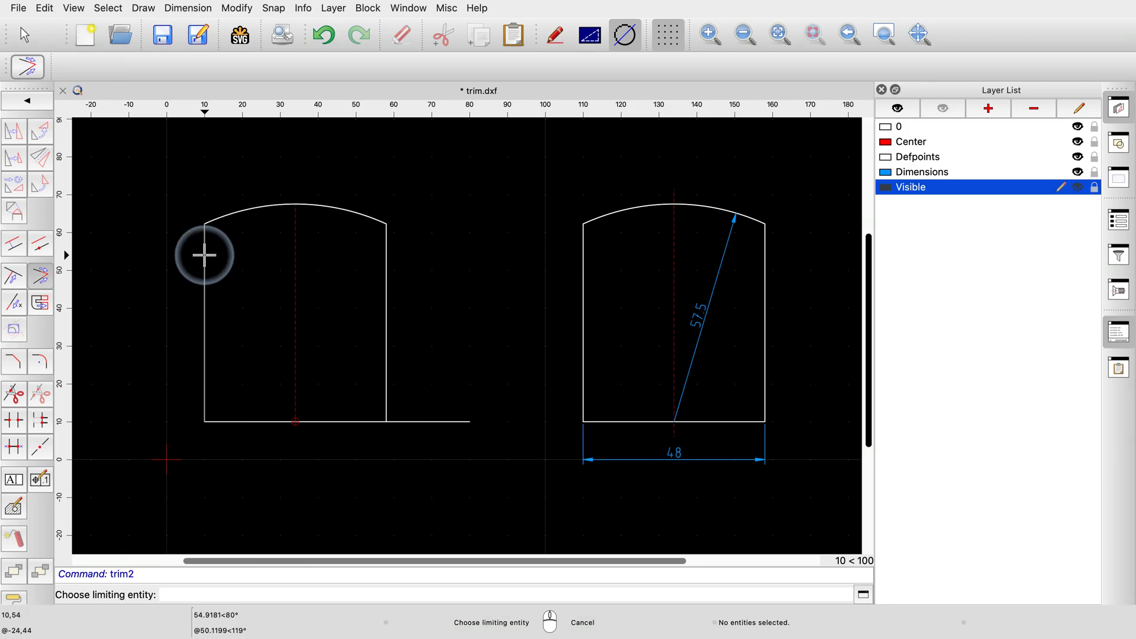
# - Trim the base line and the second vertical line to each other to close the profile's lower corner
pyautogui.click(386, 399)
pyautogui.click(362, 422)
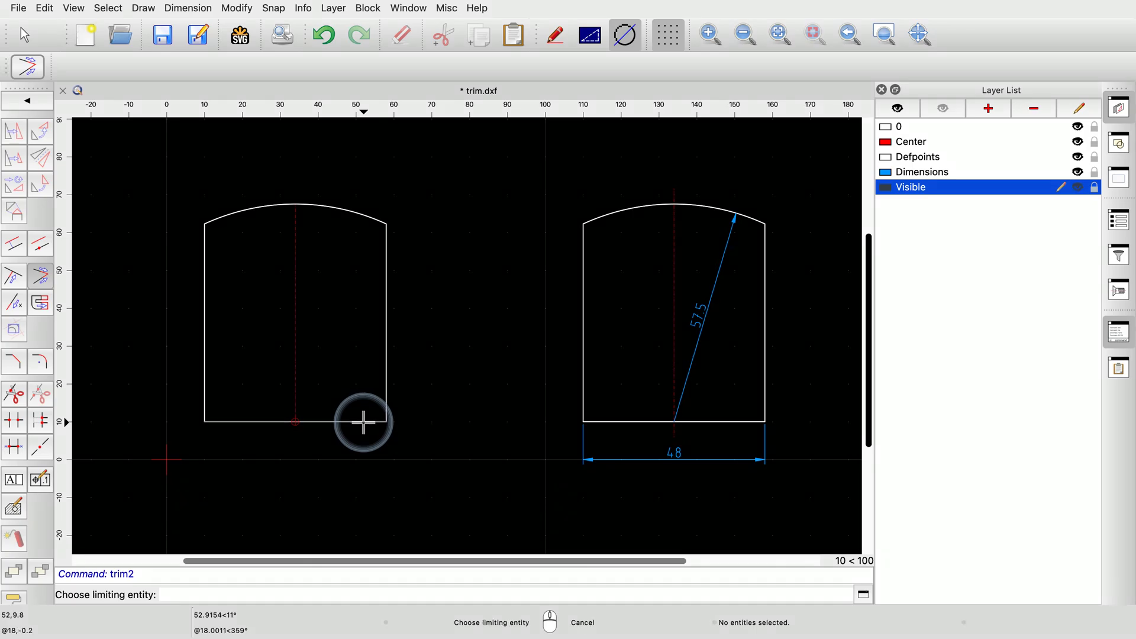
pyautogui.rightClick(174, 260)
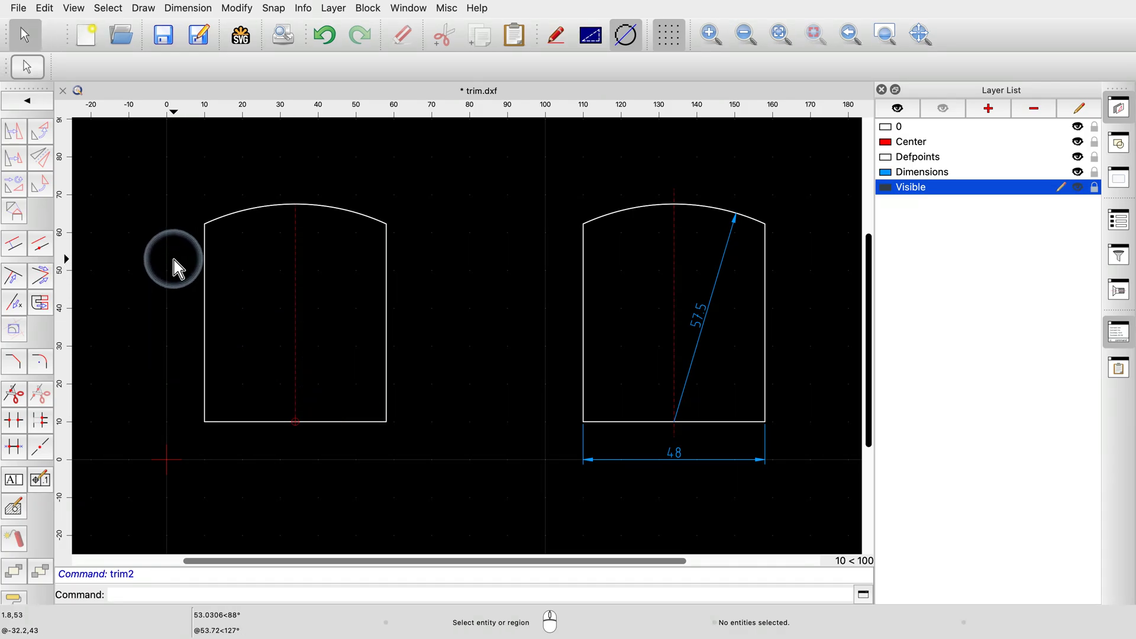
# - Lengthen the profile's centre line by 4 at both its upper and lower ends
pyautogui.click(14, 303)
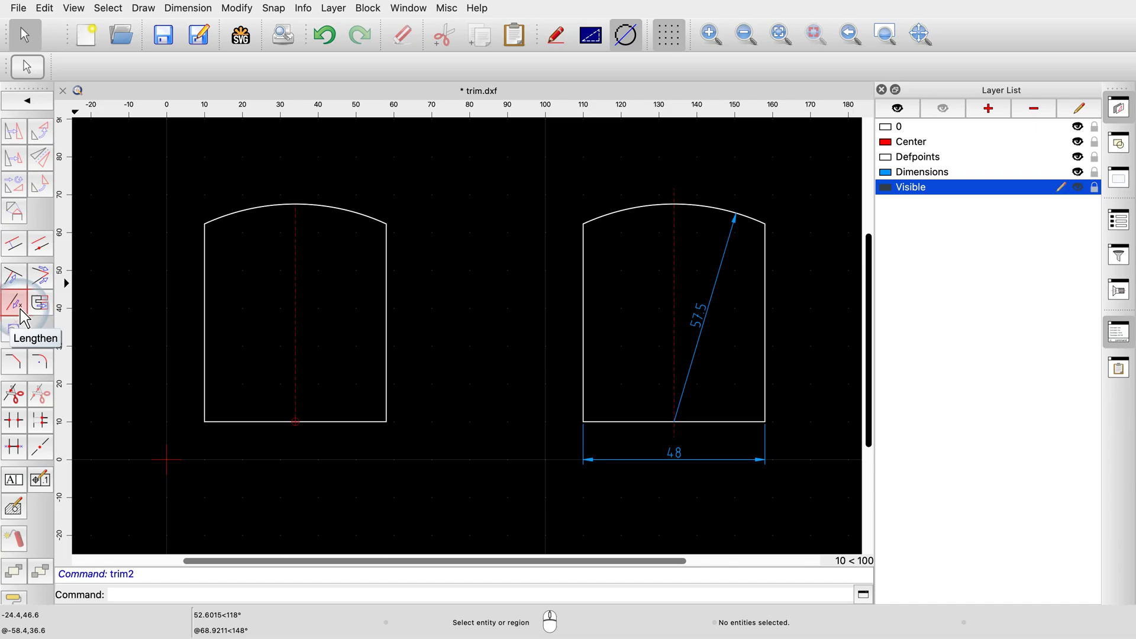
pyautogui.click(18, 305)
pyautogui.click(140, 68)
pyautogui.press('BackSpace')
pyautogui.write('4')
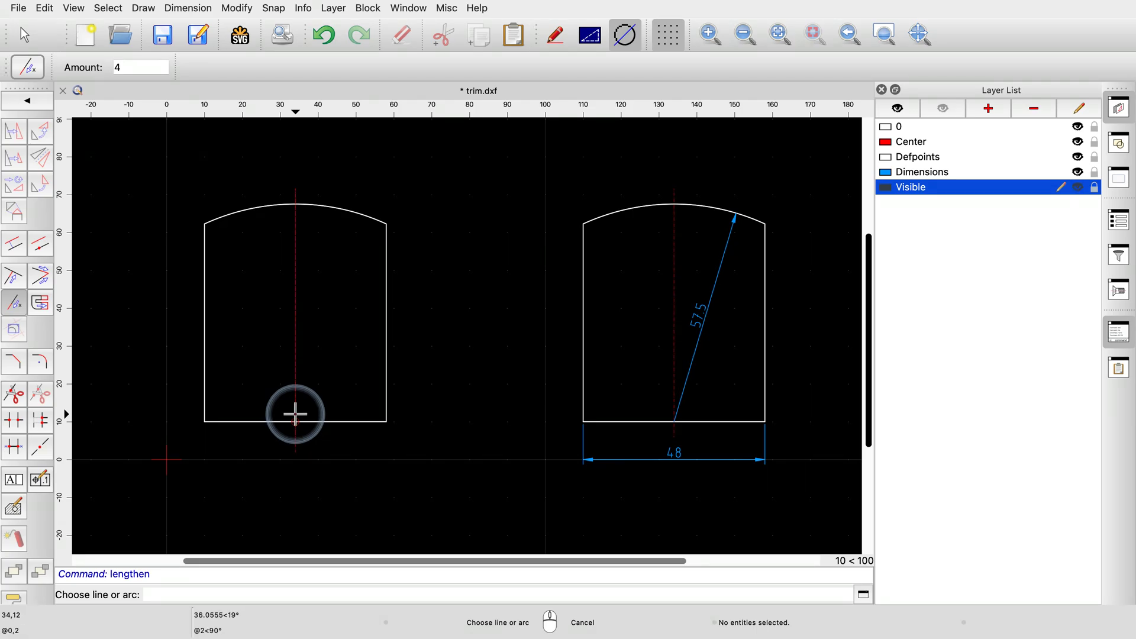
pyautogui.rightClick(307, 429)
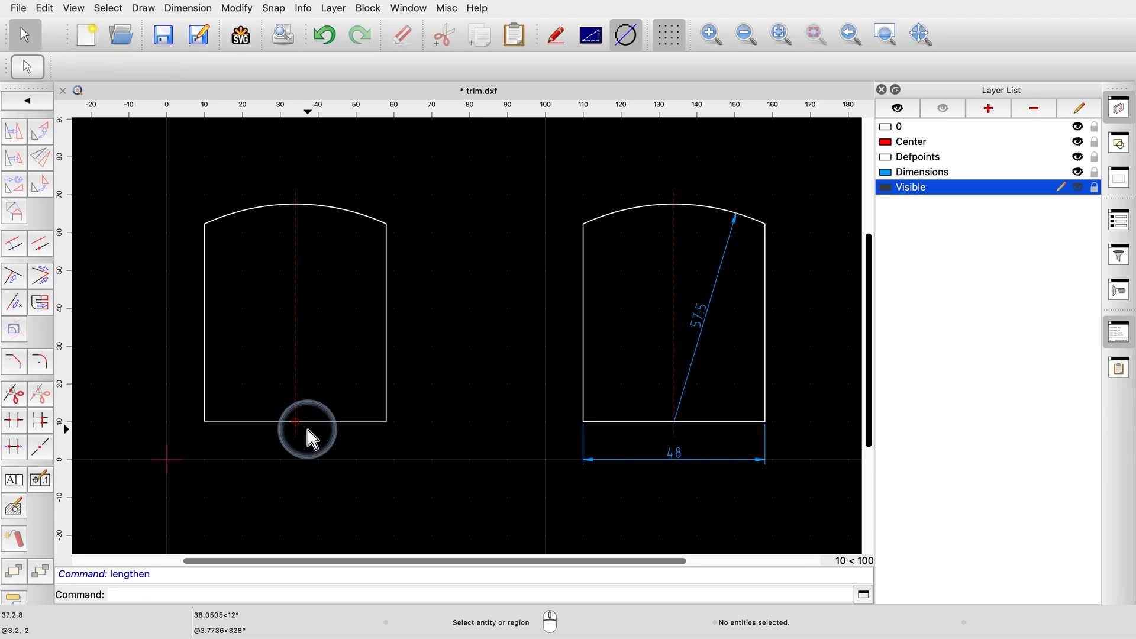